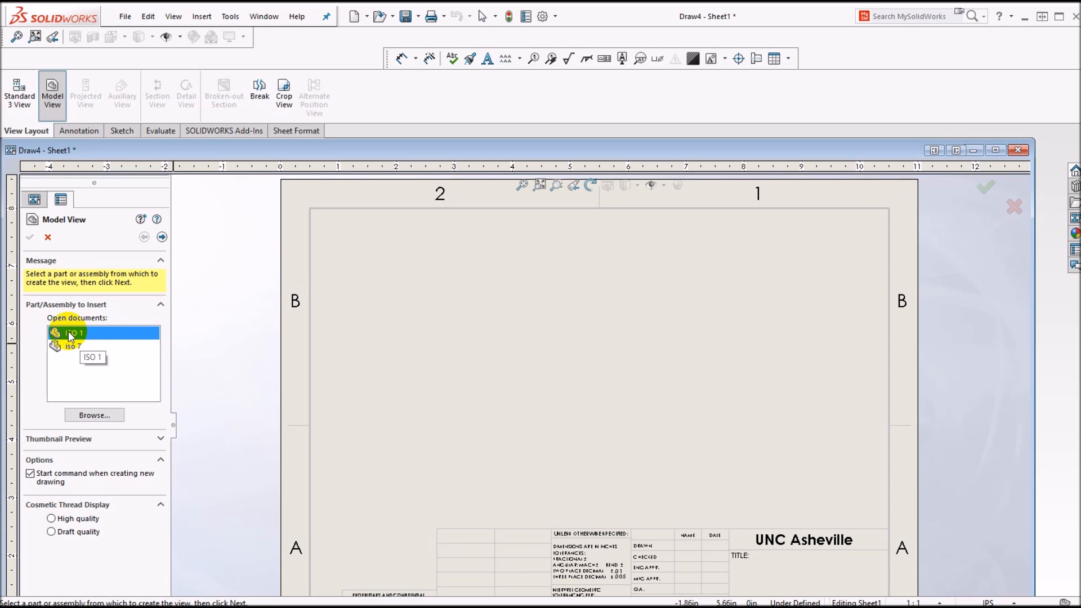
# Step: Insert the front view of part ISO 1 on the sheet and project a top view and a right view from it
pyautogui.doubleClick(69, 332)
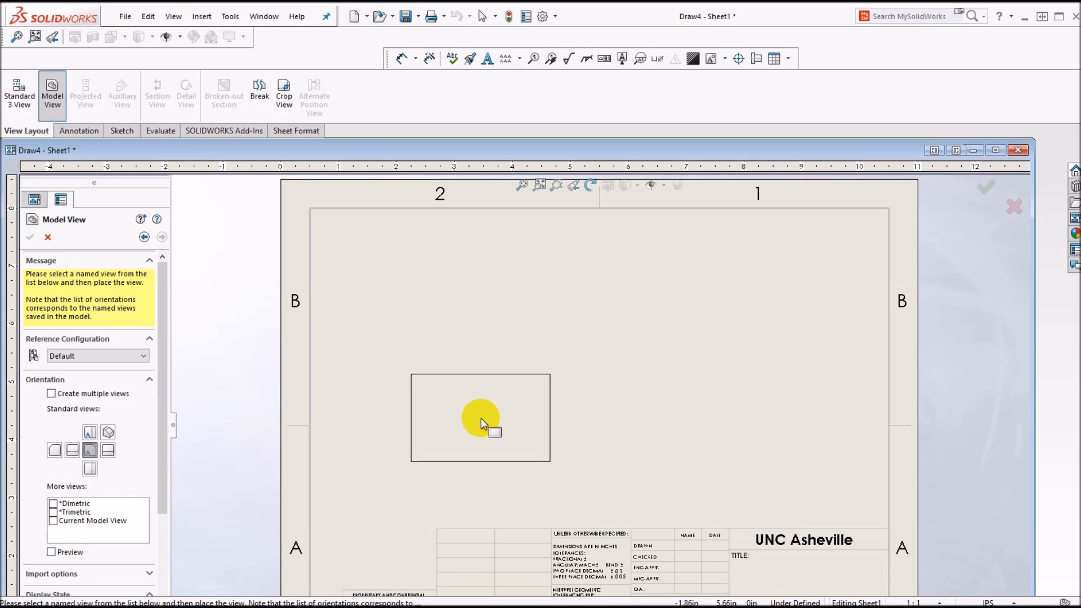
pyautogui.click(481, 418)
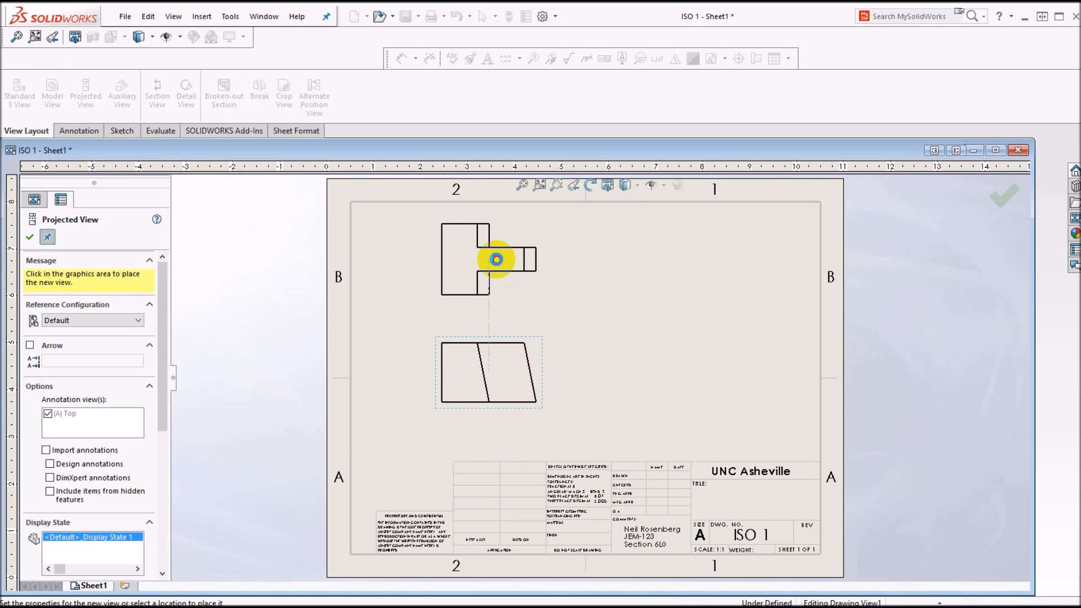
pyautogui.click(497, 260)
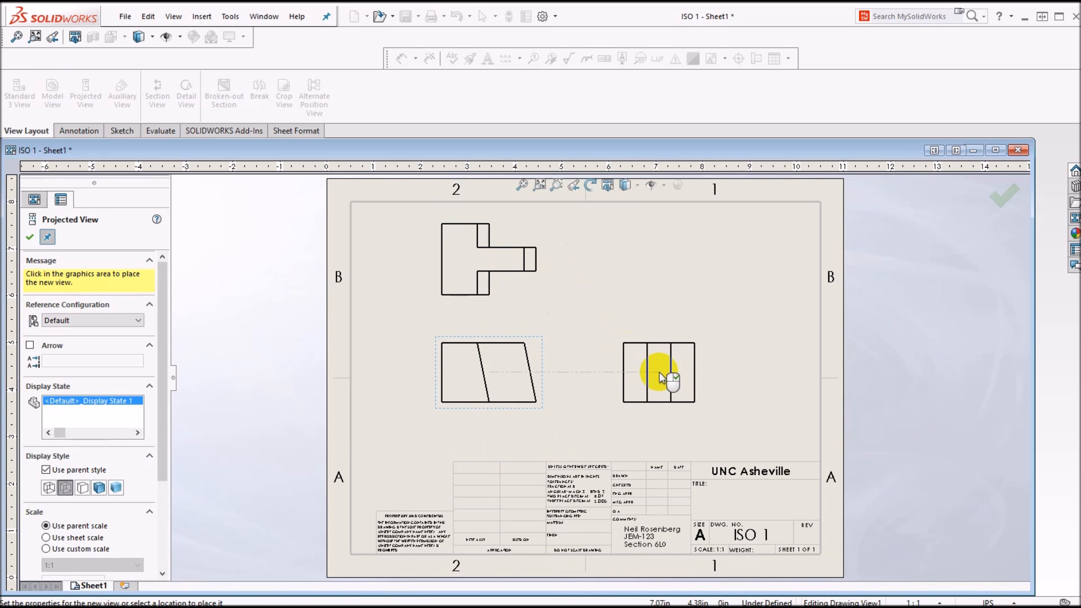
pyautogui.click(636, 369)
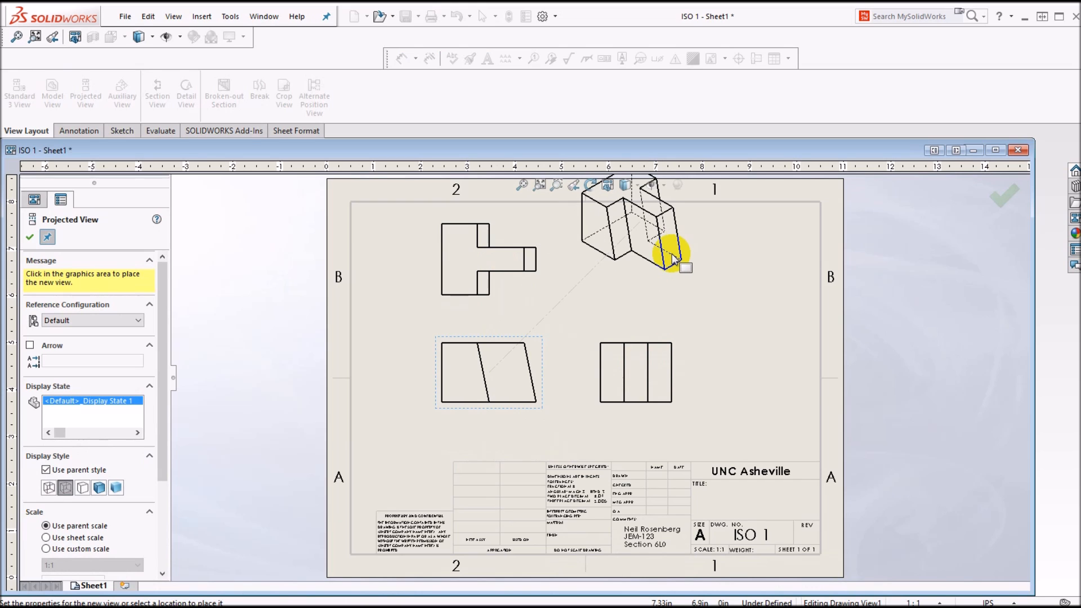
# Step: Project an isometric view from the front view and place it fully inside the sheet border above the right view
pyautogui.click(672, 259)
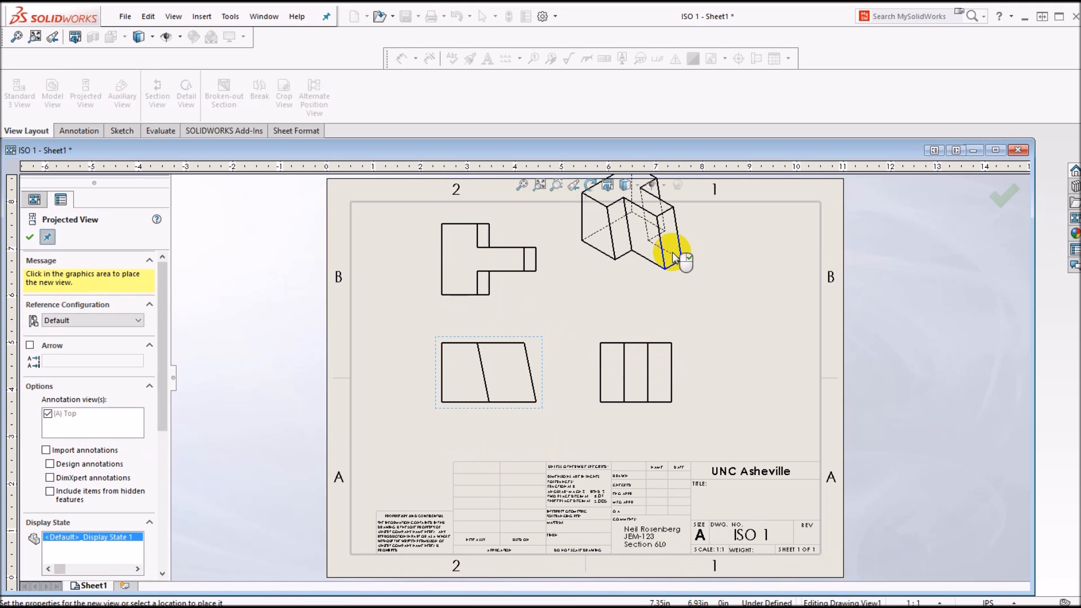
pyautogui.rightClick(673, 254)
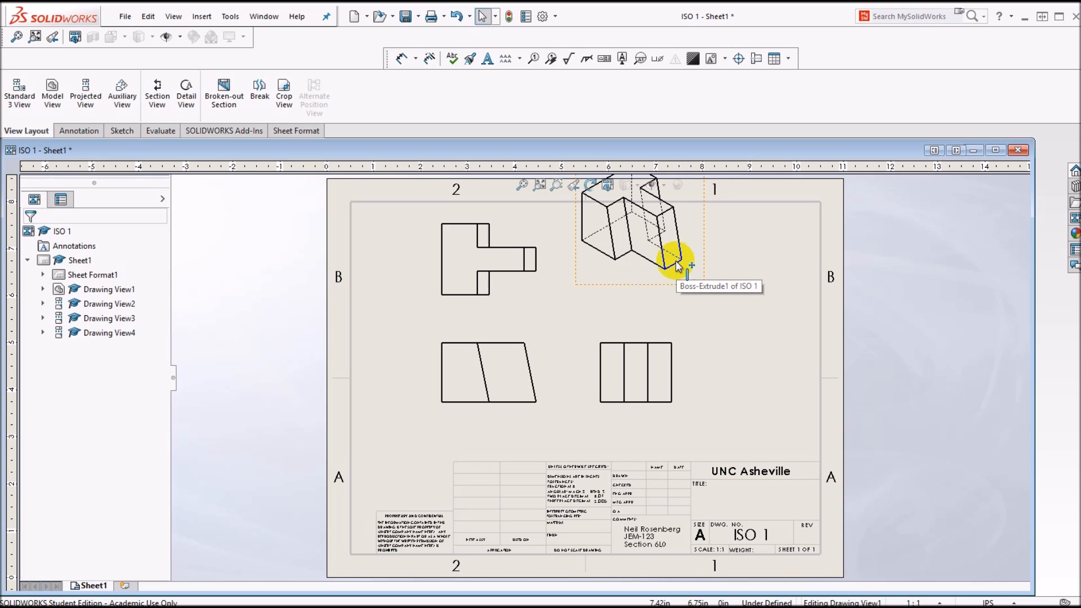
pyautogui.moveTo(678, 264)
pyautogui.mouseDown()
pyautogui.moveTo(728, 299)
pyautogui.moveTo(717, 310)
pyautogui.mouseUp()
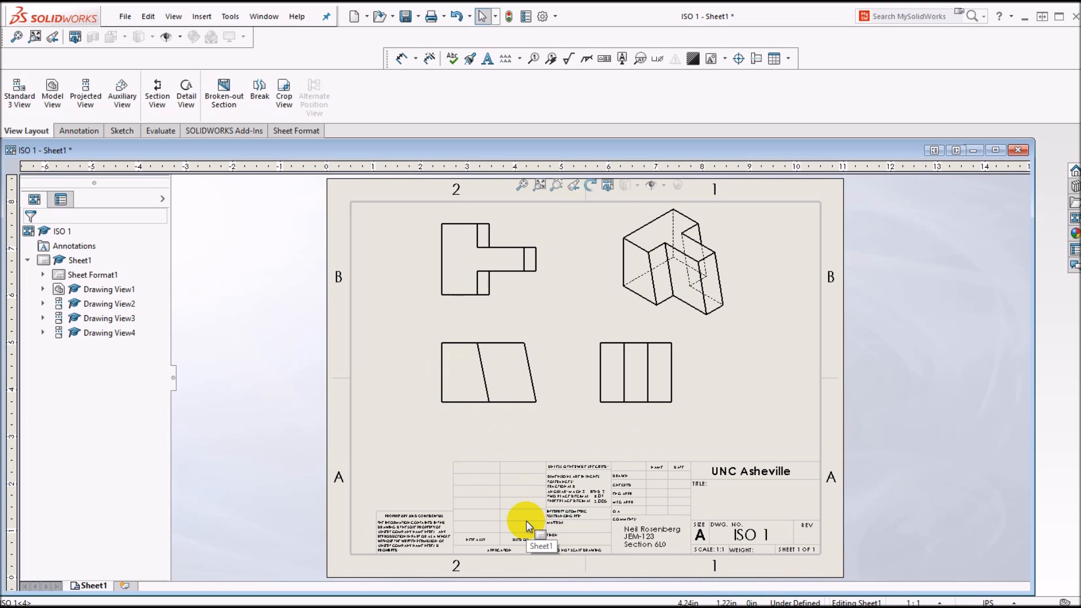
# Step: Dimension the front view's overall bottom width from the left edge to the lower right corner, placed below the view
pyautogui.click(87, 130)
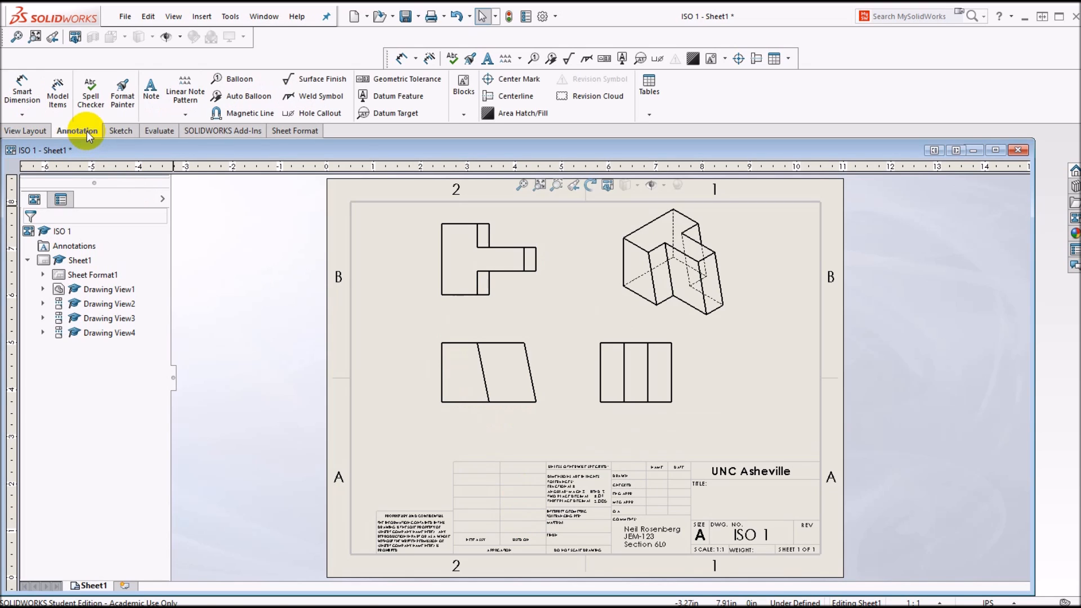
pyautogui.click(23, 93)
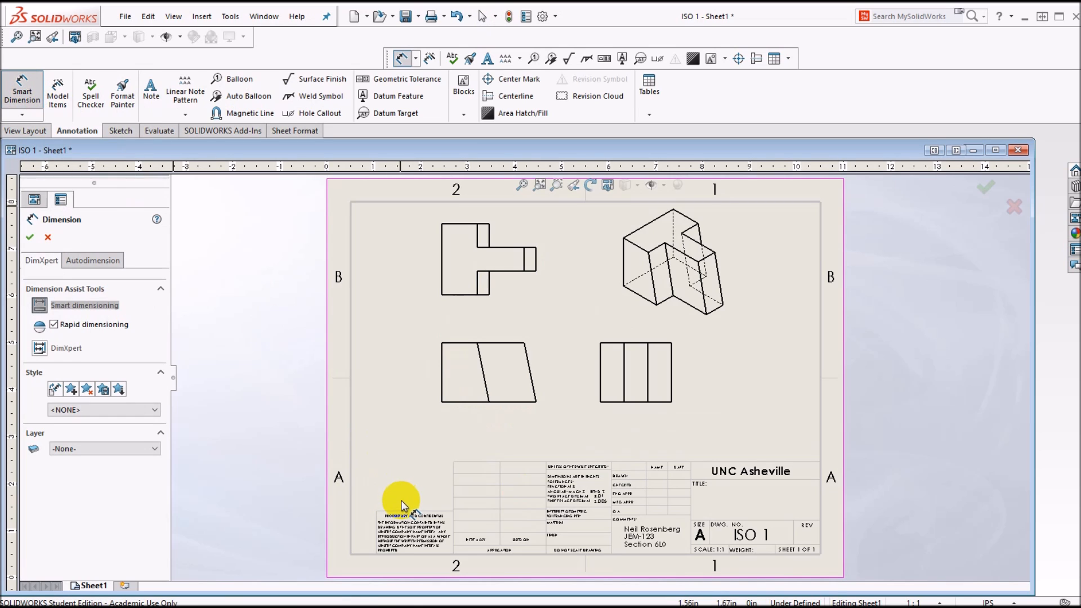
pyautogui.click(442, 384)
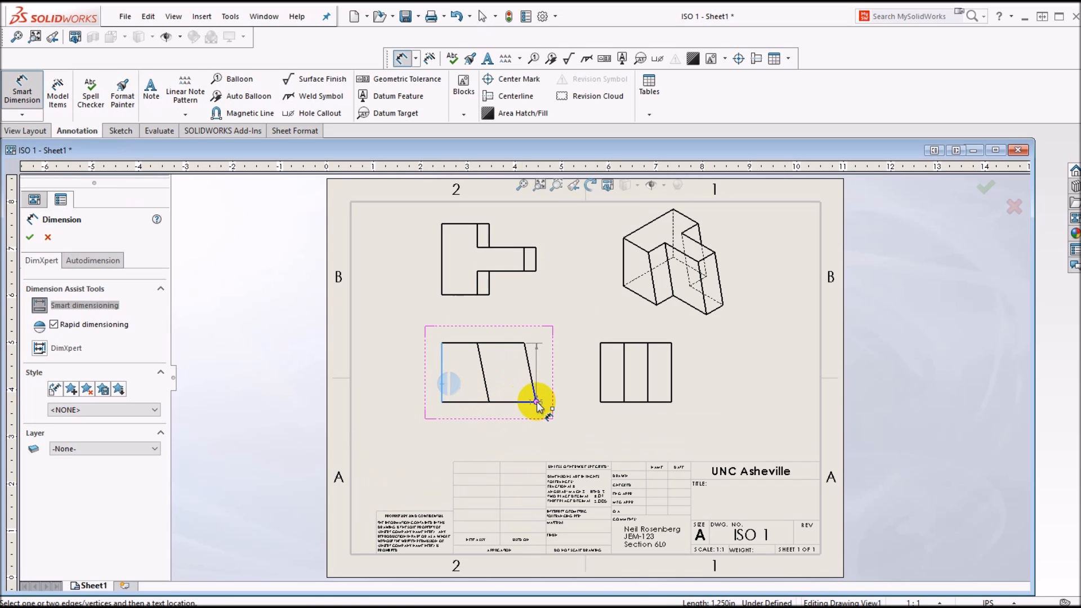
pyautogui.click(536, 401)
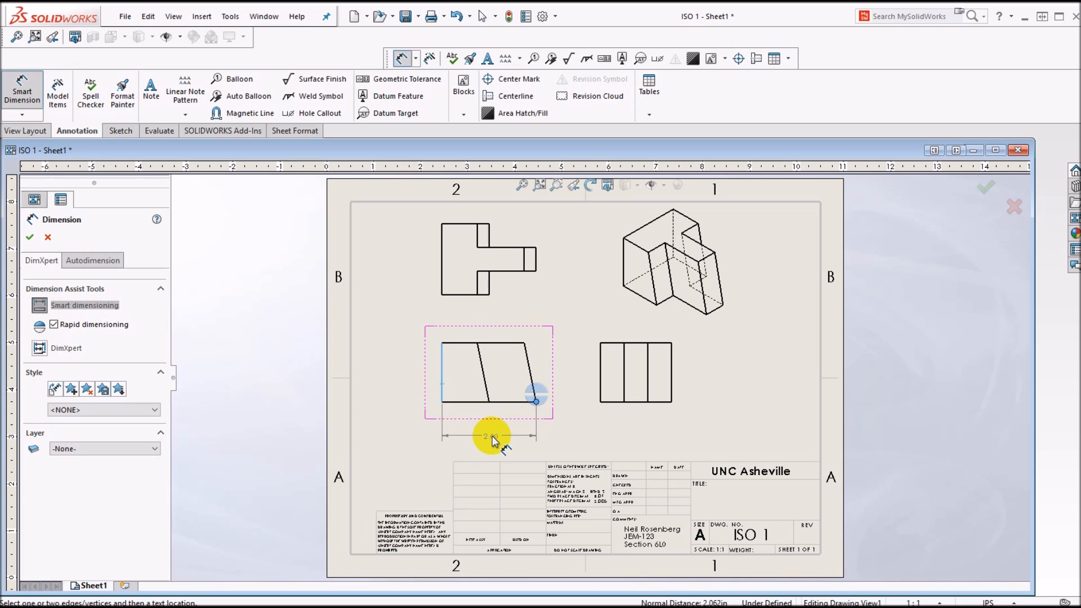
pyautogui.click(491, 437)
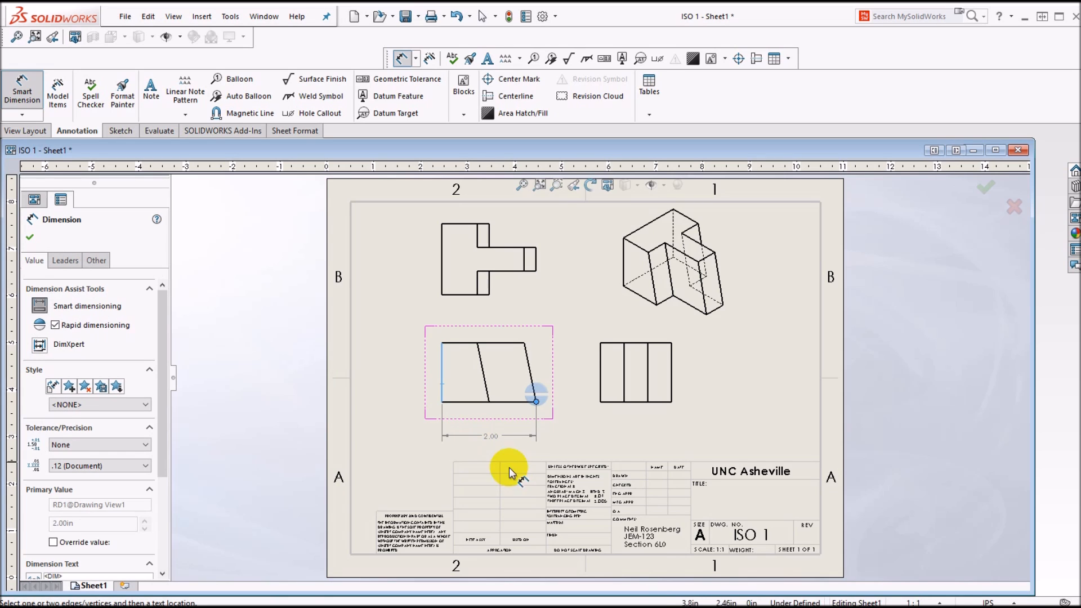
# Step: Dimension the front view from its left edge to the lower end of the inner slanted line, placed between the view and the overall width
pyautogui.click(443, 383)
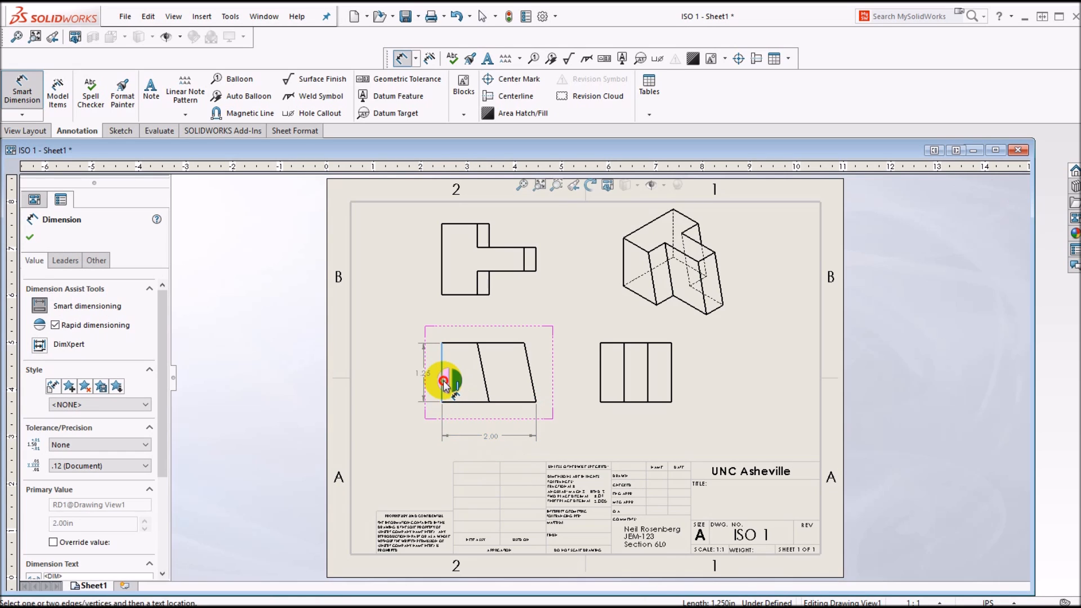
pyautogui.click(488, 401)
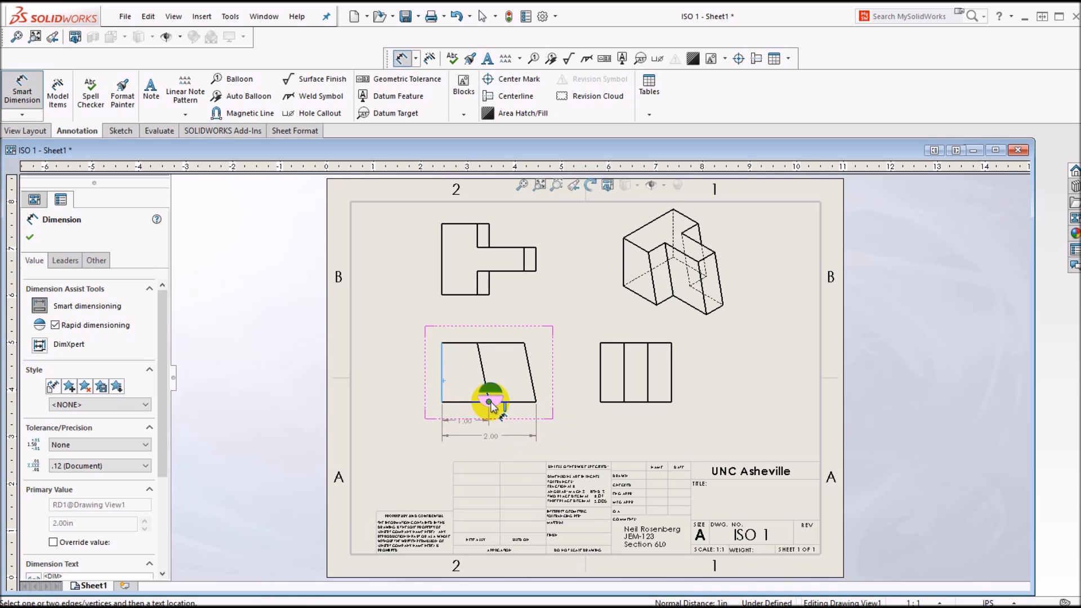
pyautogui.click(469, 425)
pyautogui.scroll(3, 479, 417)
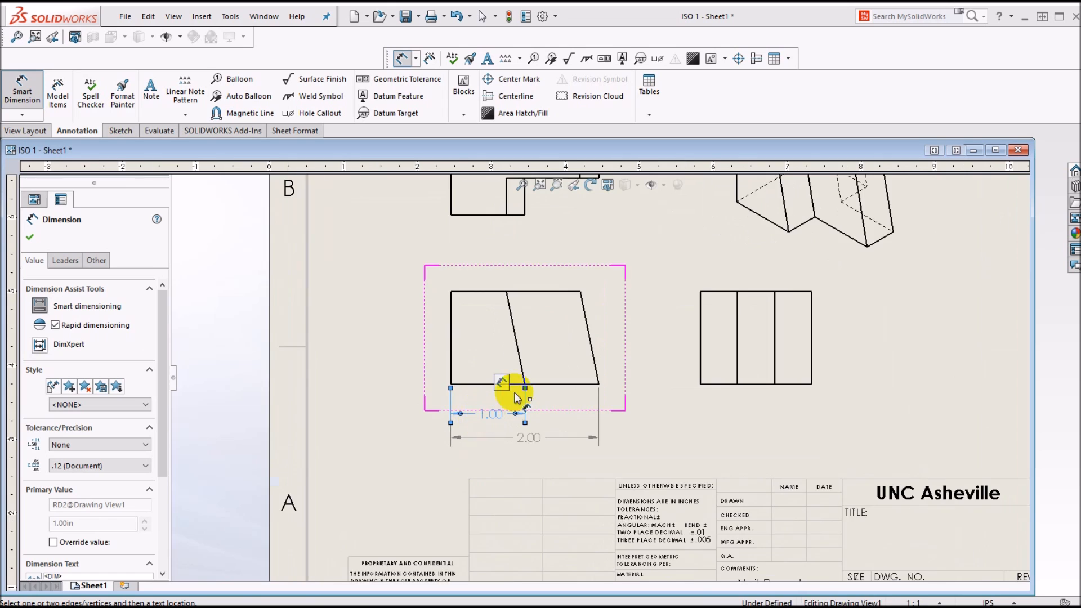
pyautogui.scroll(2, 608, 363)
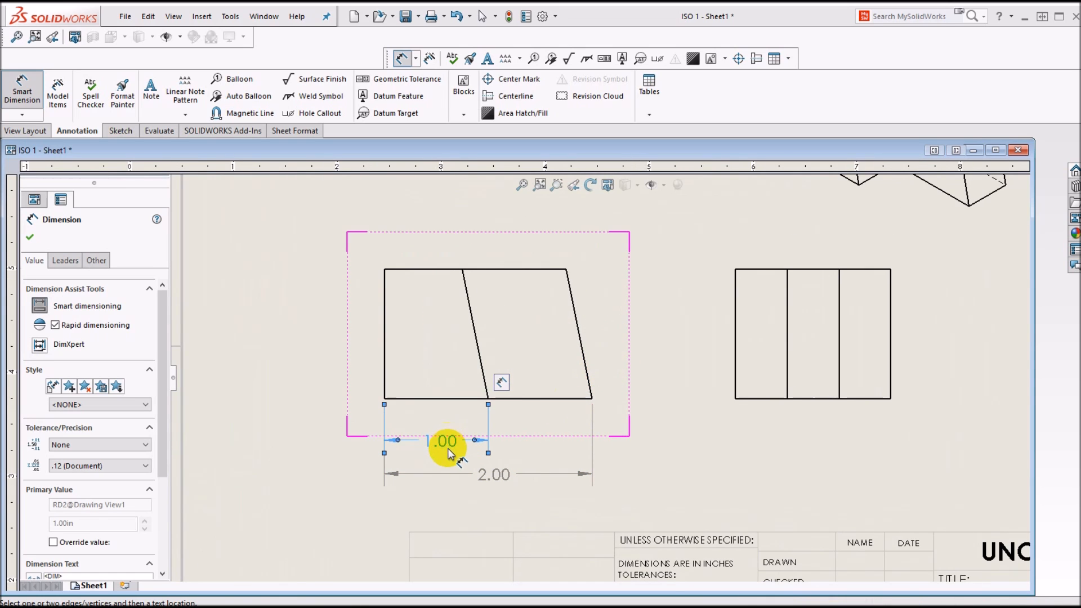
pyautogui.moveTo(445, 443); pyautogui.dragTo(440, 438)
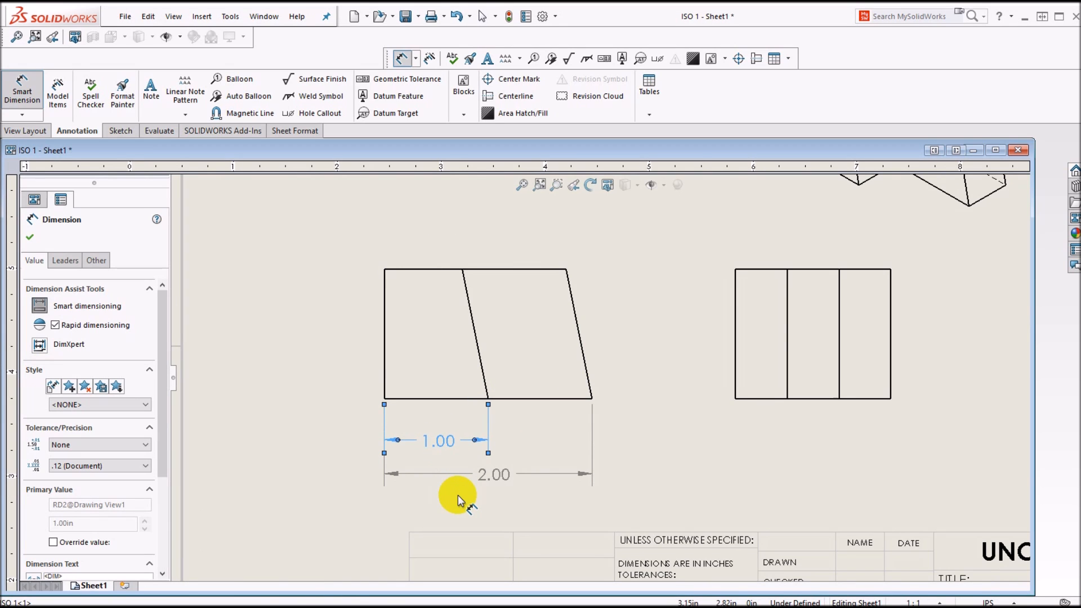
# Step: Dimension the front view's left edge height and the distance from that edge to the upper end of the inner slanted line
pyautogui.click(386, 343)
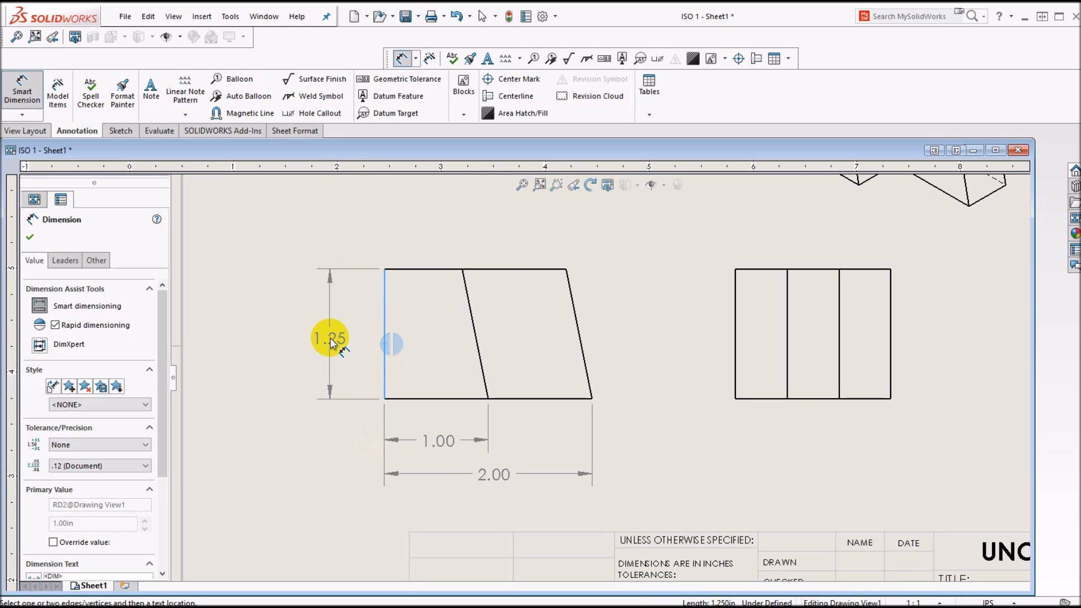
pyautogui.click(331, 339)
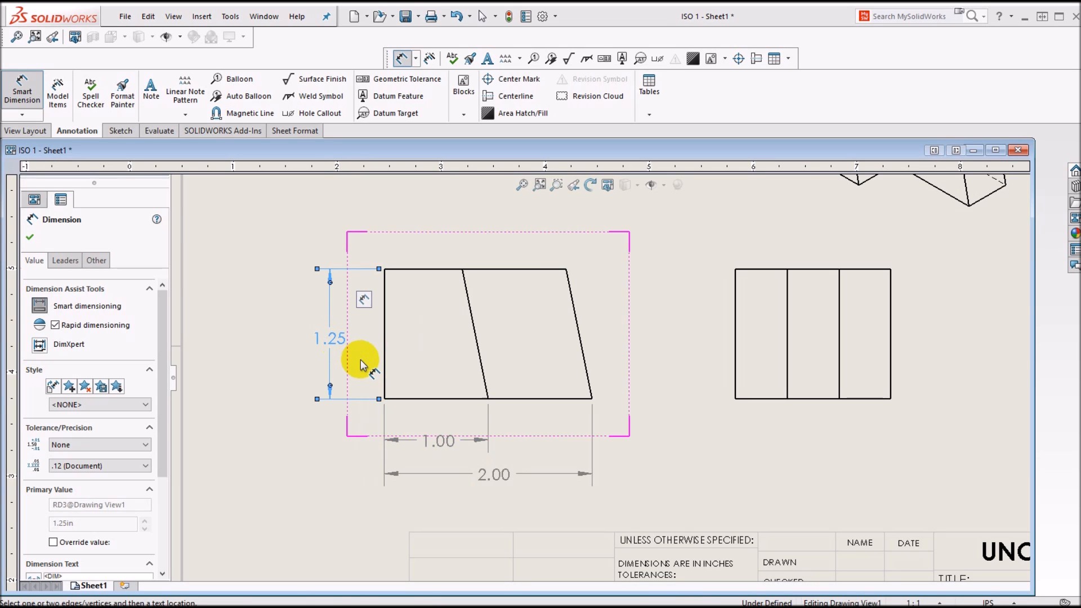
pyautogui.click(388, 294)
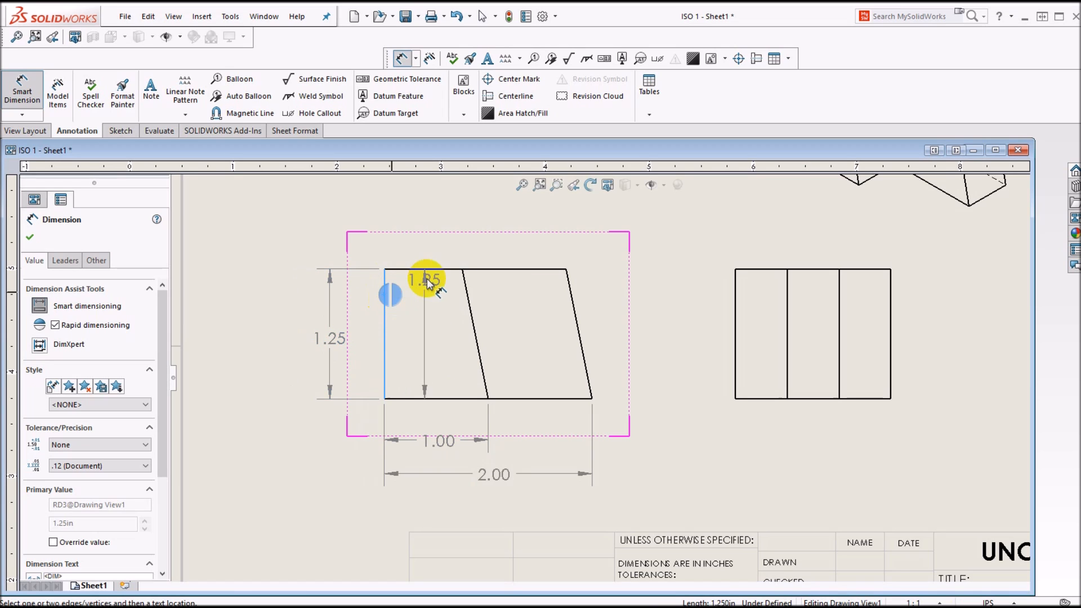
pyautogui.click(462, 270)
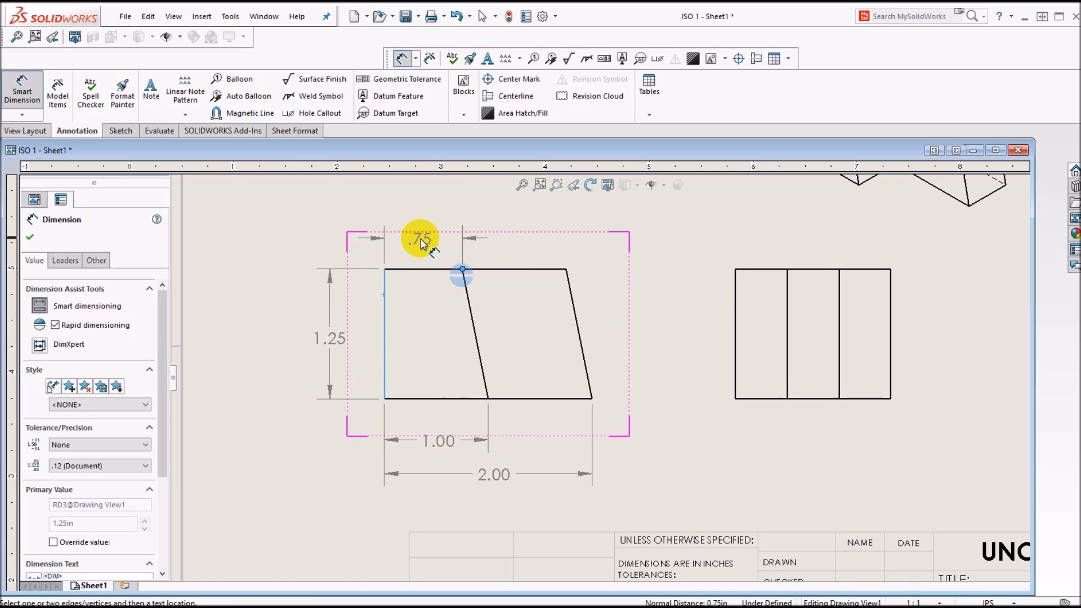
pyautogui.click(422, 234)
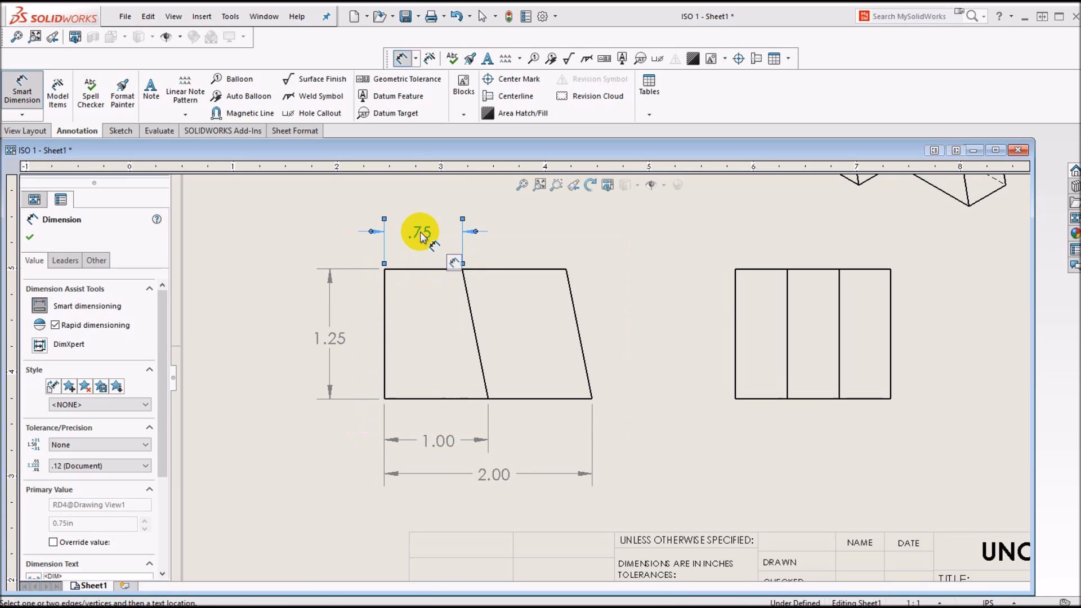
# Step: Dimension the front view from its left edge to the upper right corner, stacked above the shorter top dimension
pyautogui.click(388, 293)
pyautogui.click(566, 270)
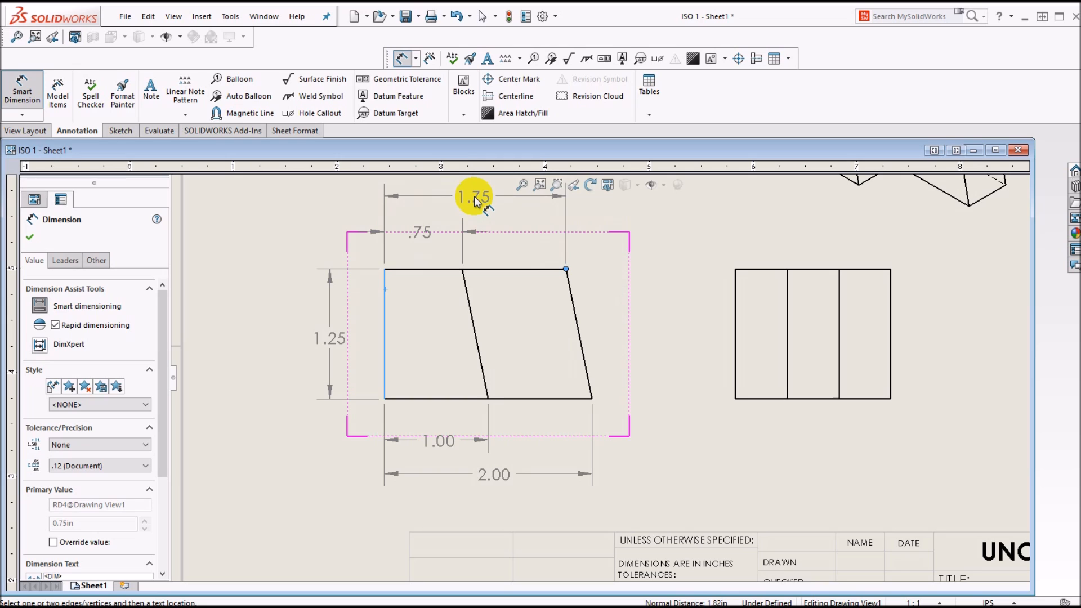
pyautogui.click(476, 198)
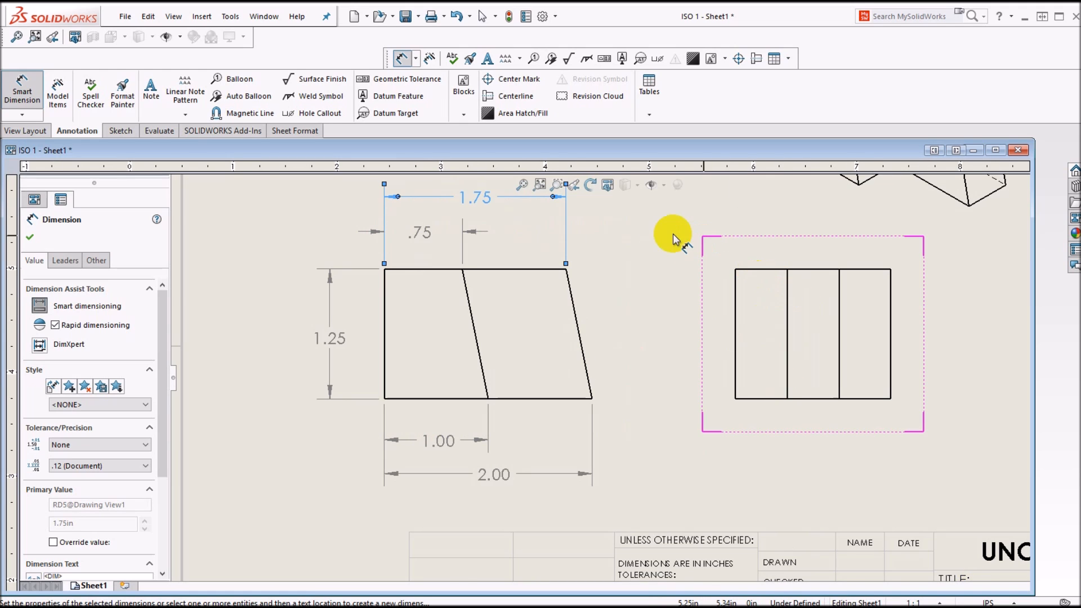
pyautogui.scroll(4, 664, 237)
pyautogui.scroll(-2, 657, 248)
pyautogui.scroll(1, 478, 319)
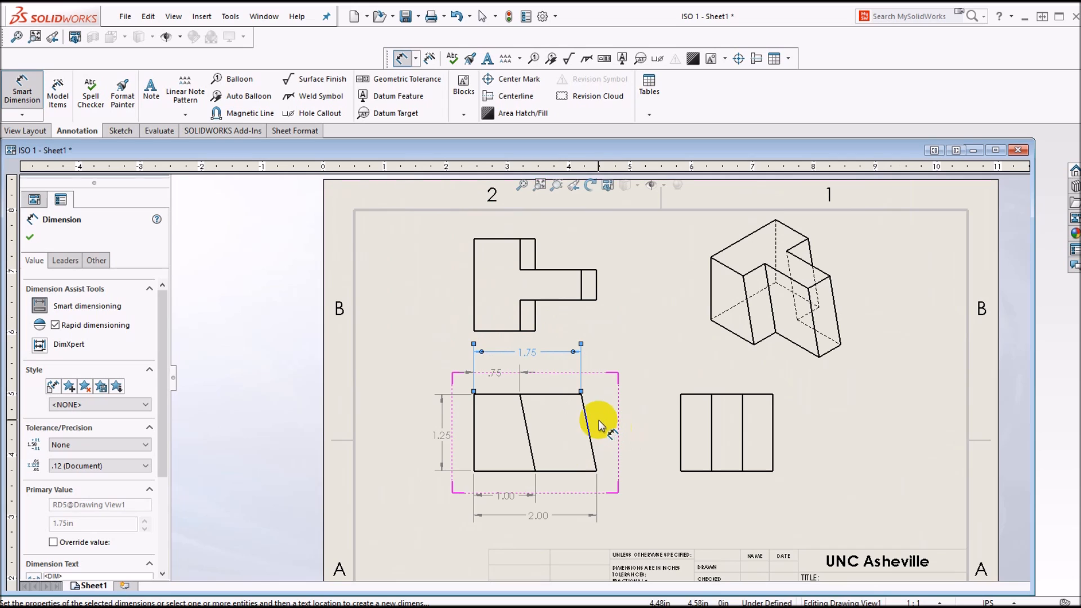
pyautogui.press('Escape')
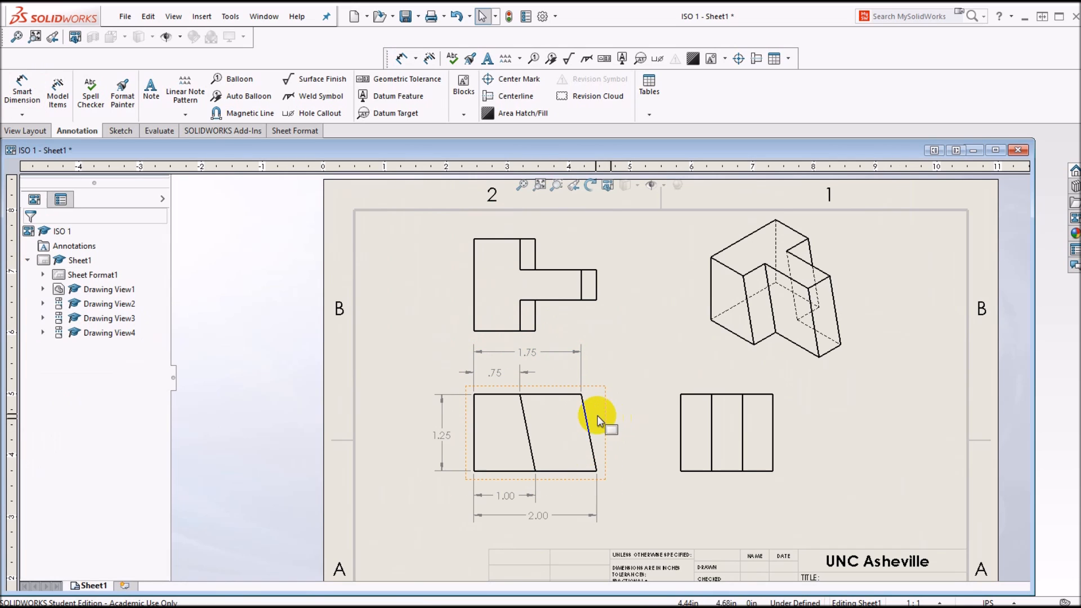
# Step: Move the front view slightly down and the top view slightly up to widen the gap between them
pyautogui.moveTo(585, 417); pyautogui.dragTo(585, 425)
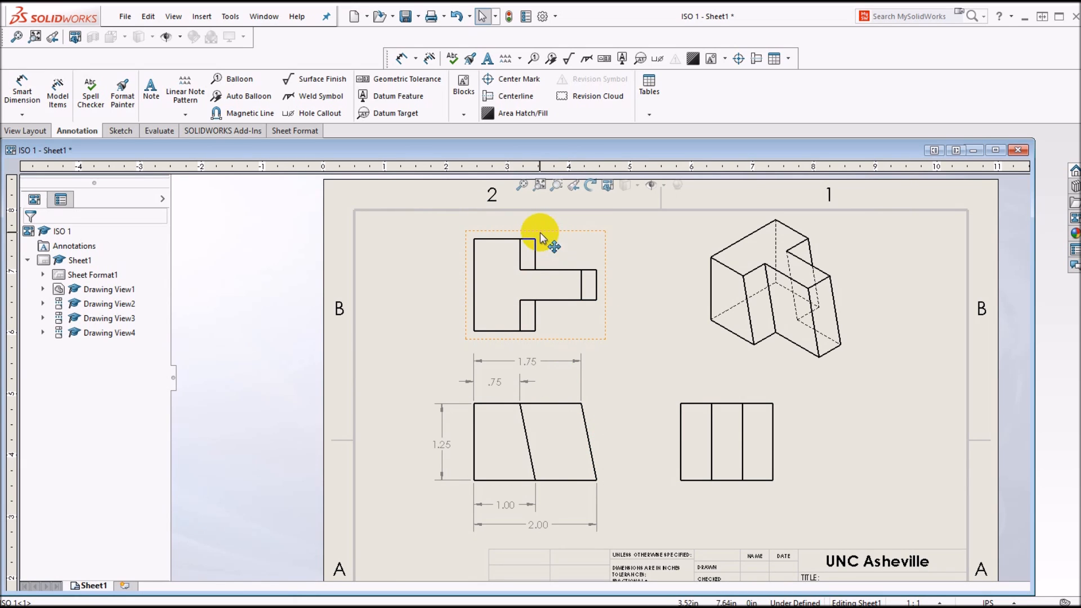
pyautogui.moveTo(527, 243); pyautogui.dragTo(518, 230)
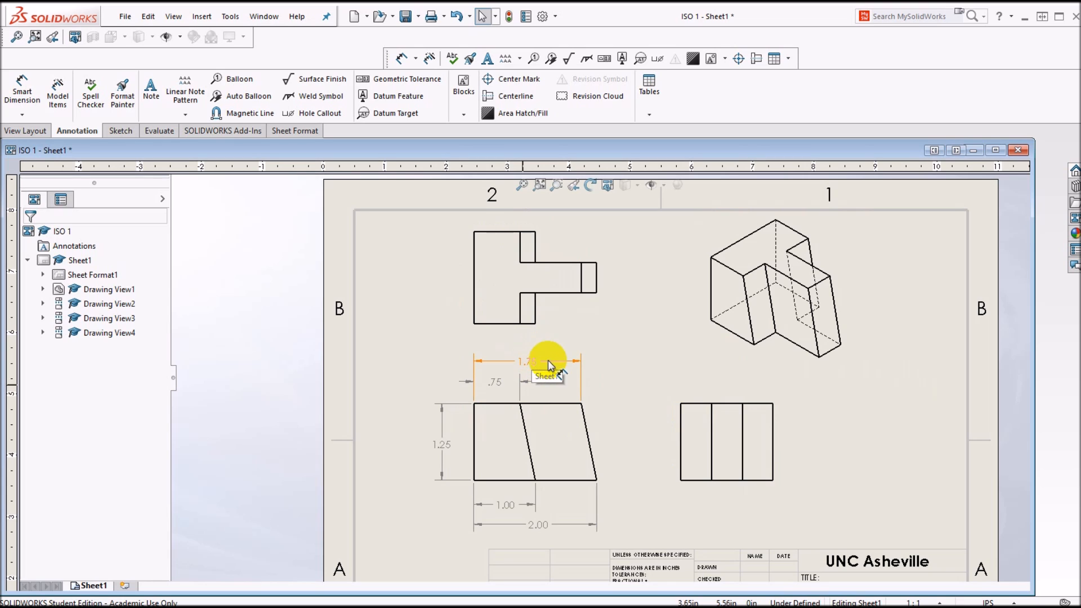
# Step: Dimension the vertical distance in the top view from the bottom edge to the arm's lower edge, placed beside the arm
pyautogui.click(22, 89)
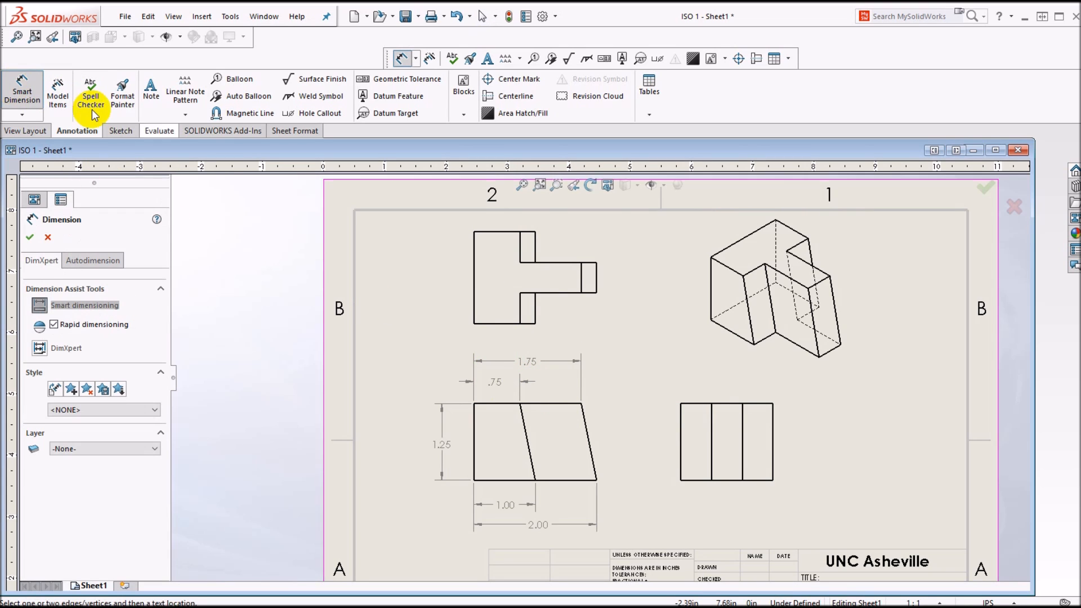
pyautogui.click(495, 323)
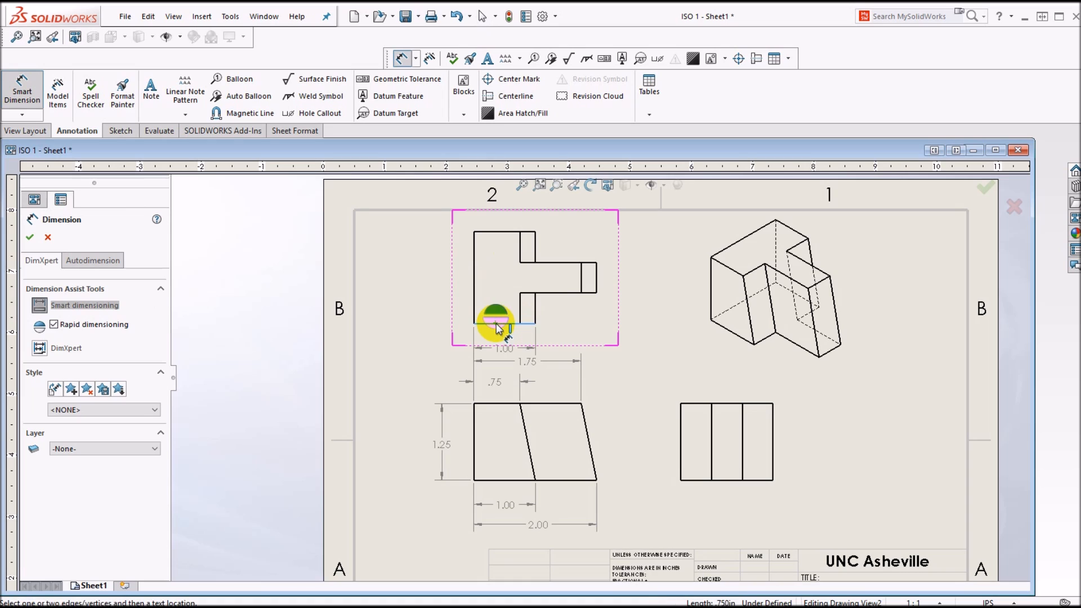
pyautogui.click(553, 294)
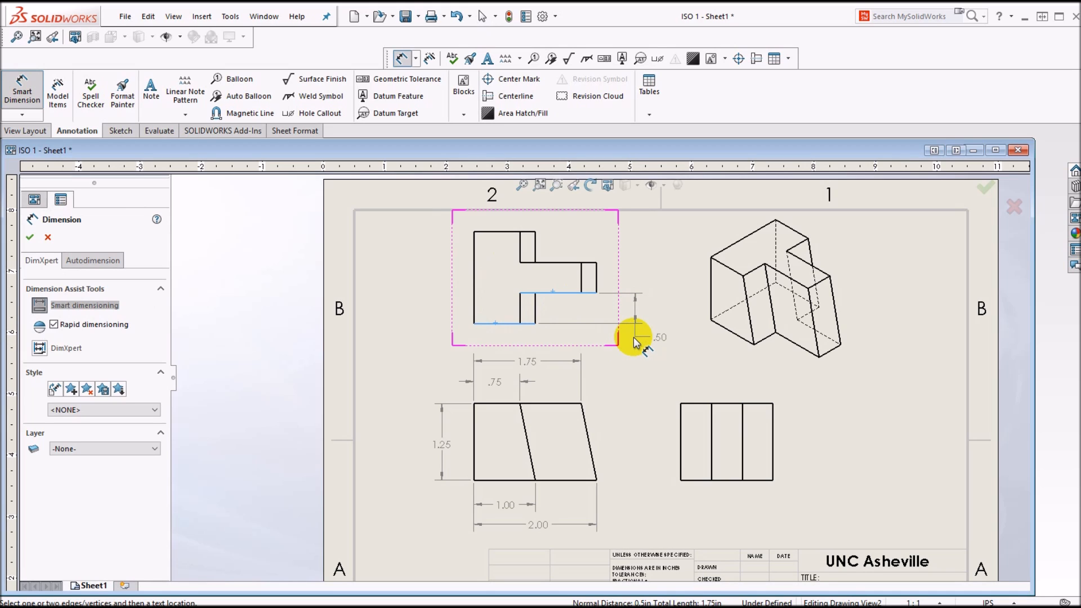
pyautogui.click(622, 309)
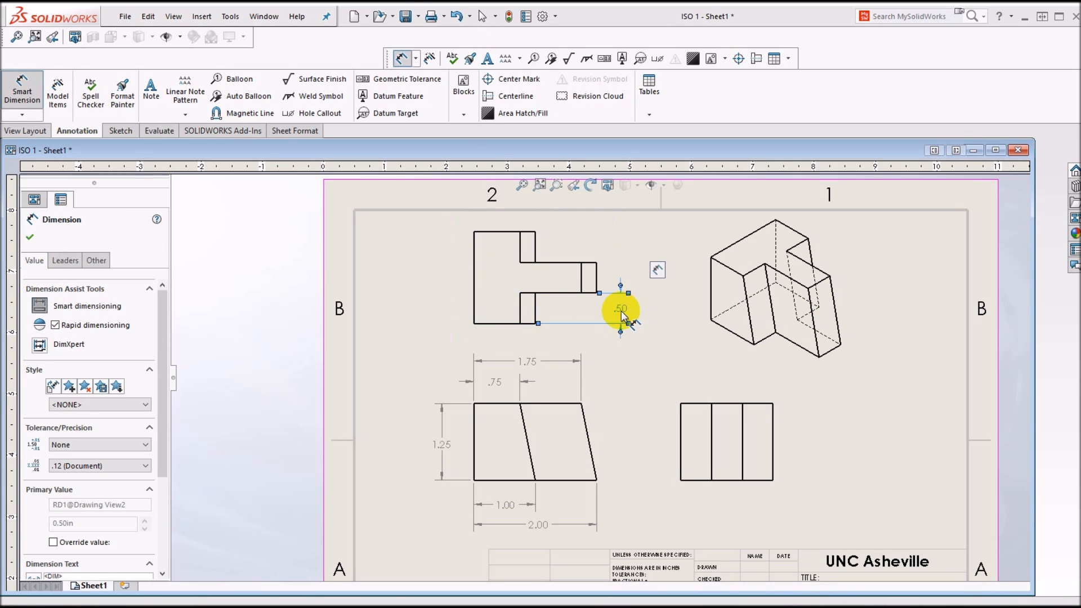
# Step: Dimension the top view from the bottom edge to the arm's upper edge, placed outside the first vertical dimension
pyautogui.click(500, 323)
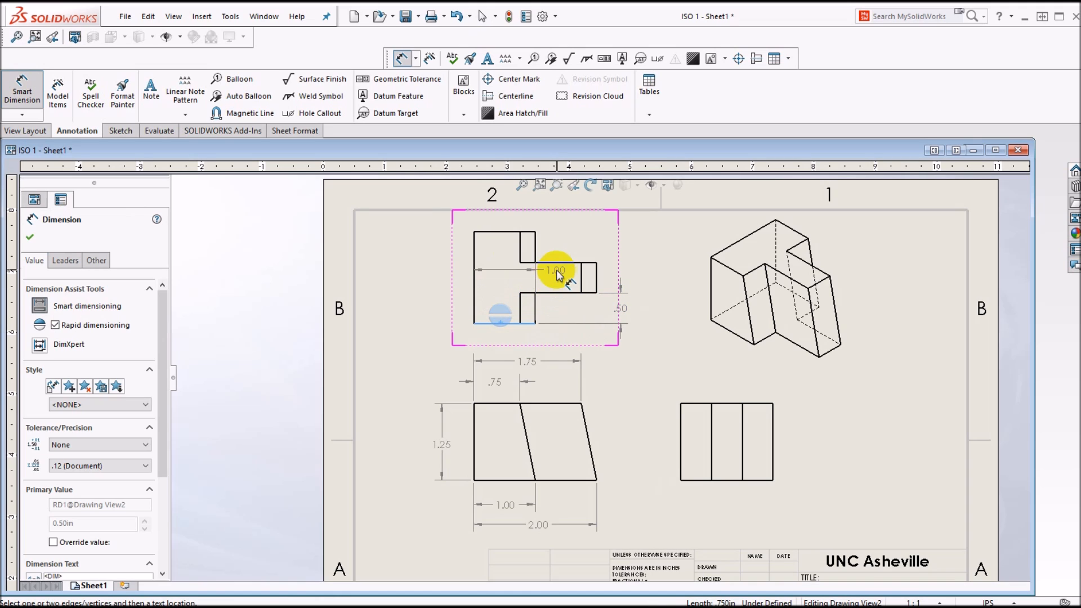
pyautogui.click(560, 264)
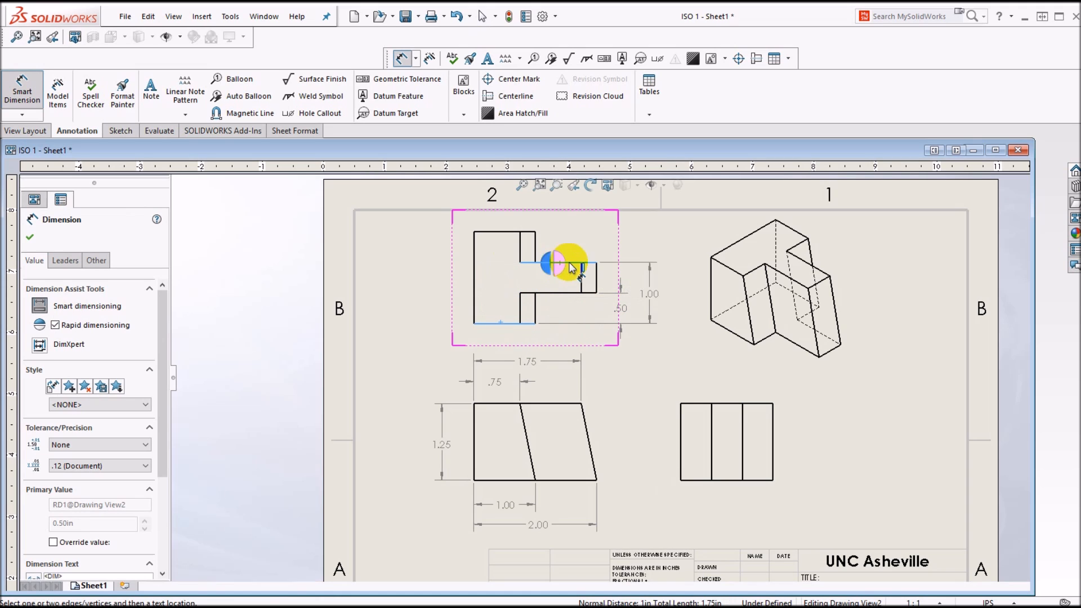
pyautogui.click(653, 293)
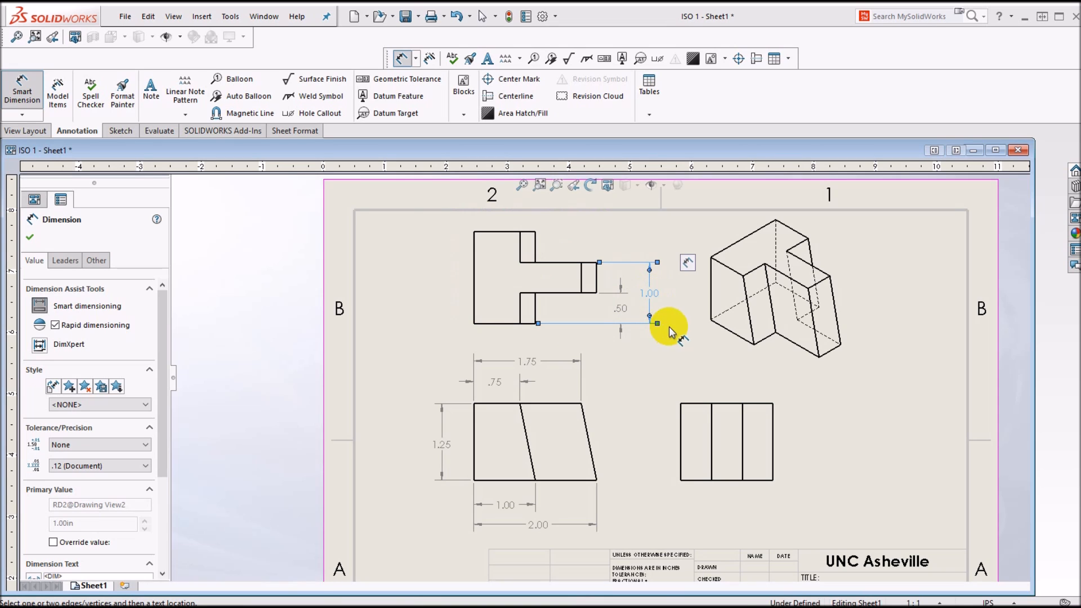
# Step: Dimension the top view's overall height from its bottom edge to its upper edge, placed outside the left edge, and finish dimensioning
pyautogui.click(498, 325)
pyautogui.click(496, 233)
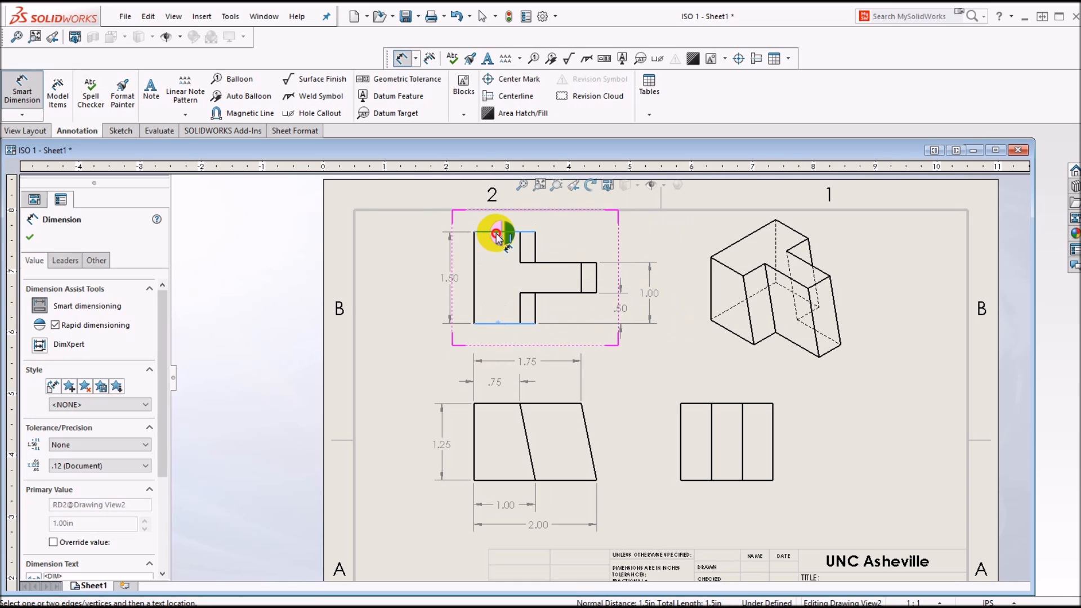
pyautogui.click(445, 278)
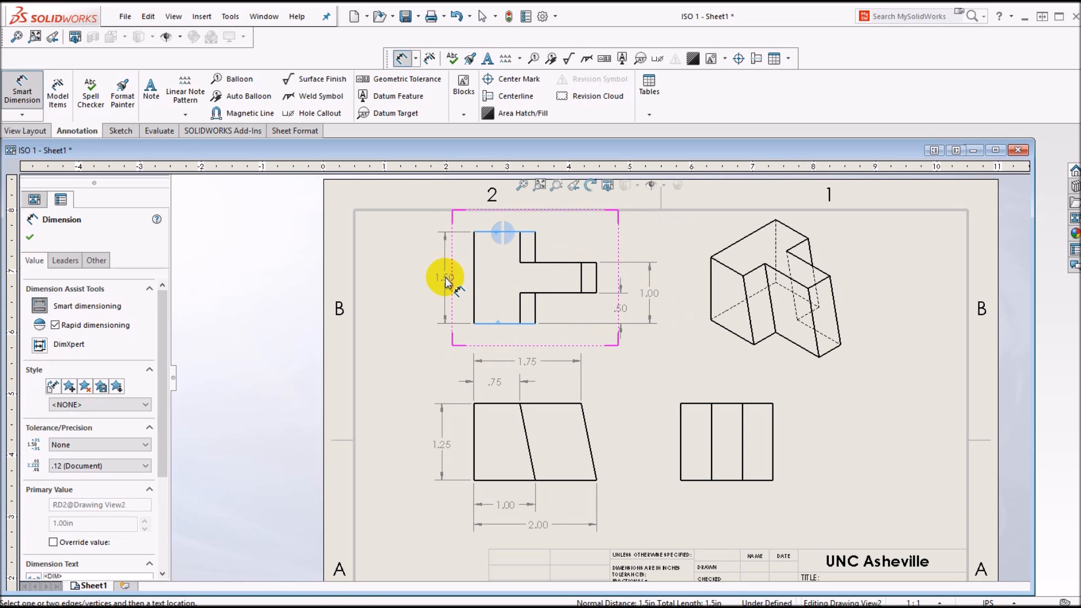
pyautogui.click(441, 280)
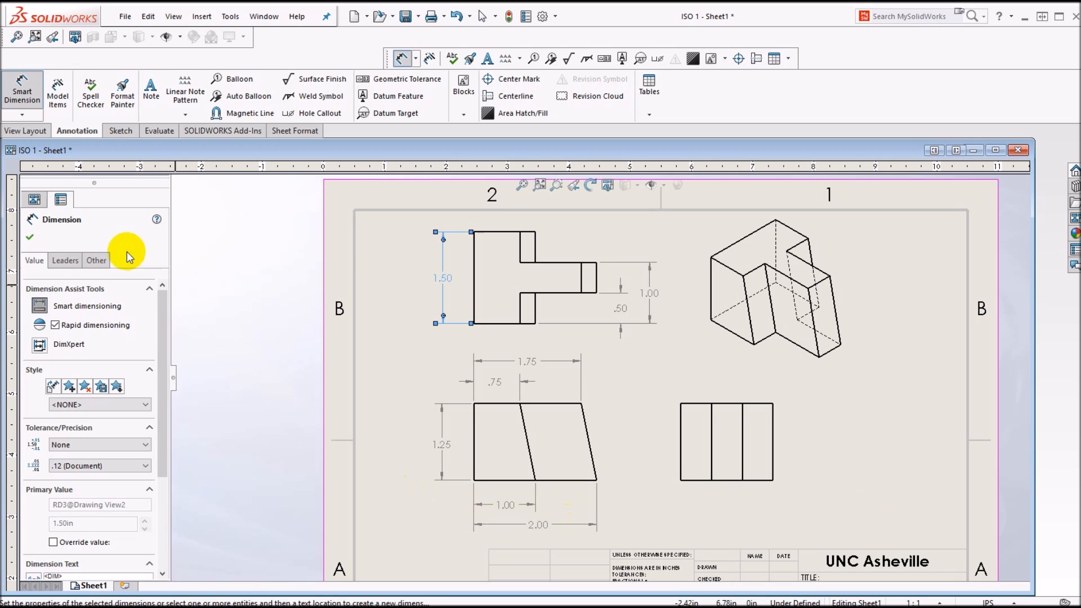
pyautogui.click(30, 239)
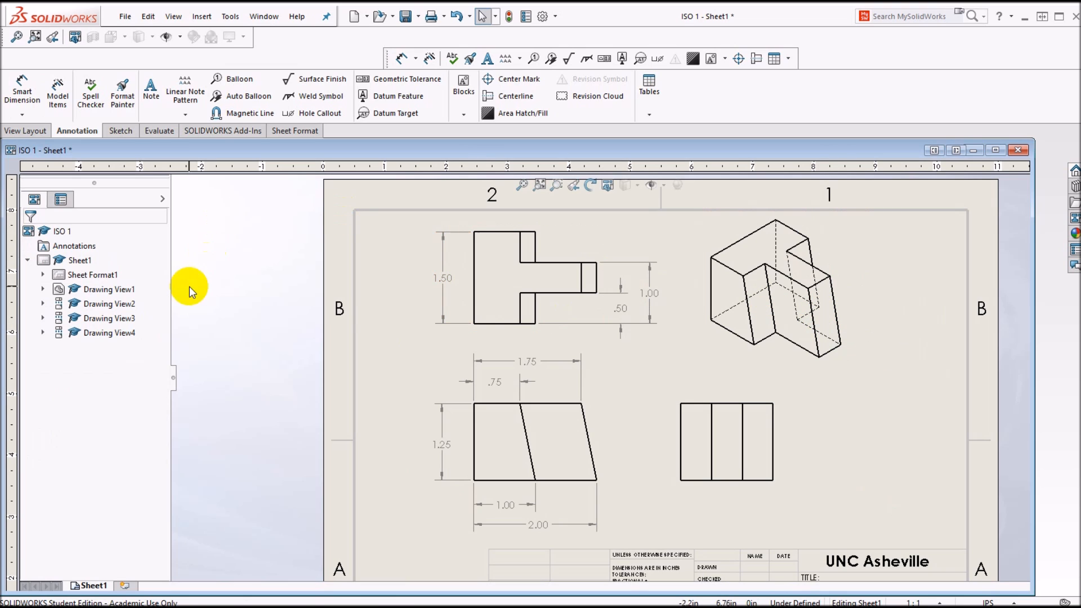
# Step: Set the isometric view's display style to Shaded With Edges
pyautogui.click(810, 247)
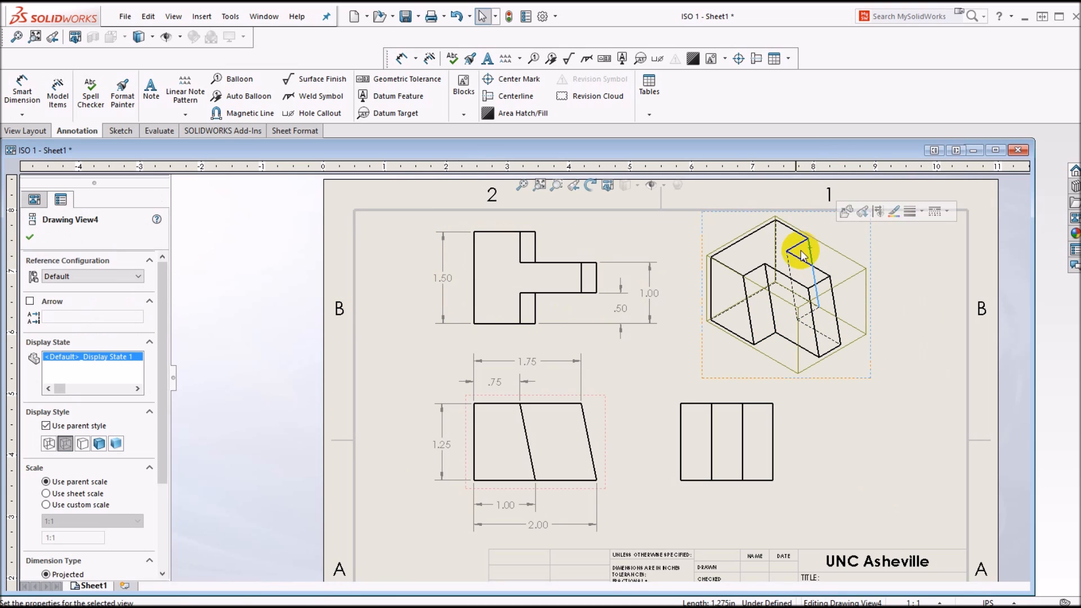
pyautogui.click(98, 443)
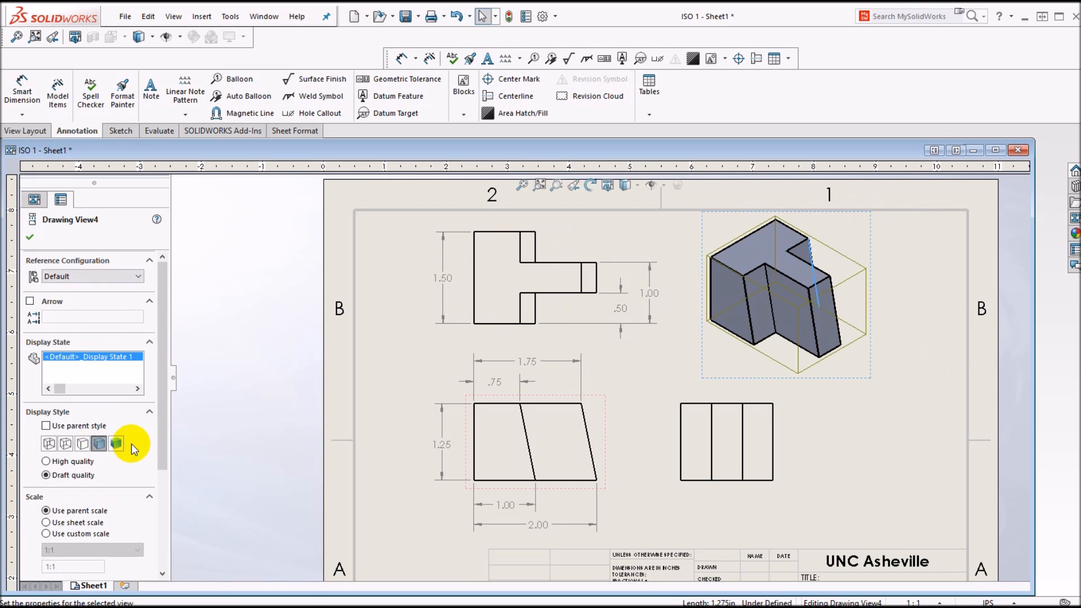
pyautogui.click(924, 341)
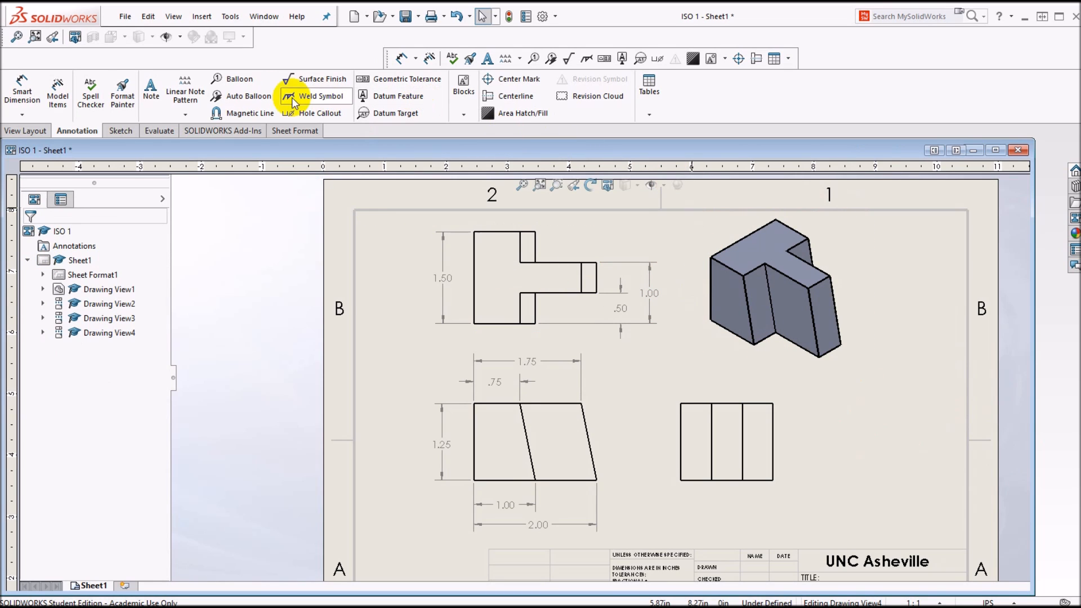
# Step: Add a text note in the empty area beside the right view, below the isometric view, with the heading "Notes:"
pyautogui.click(151, 87)
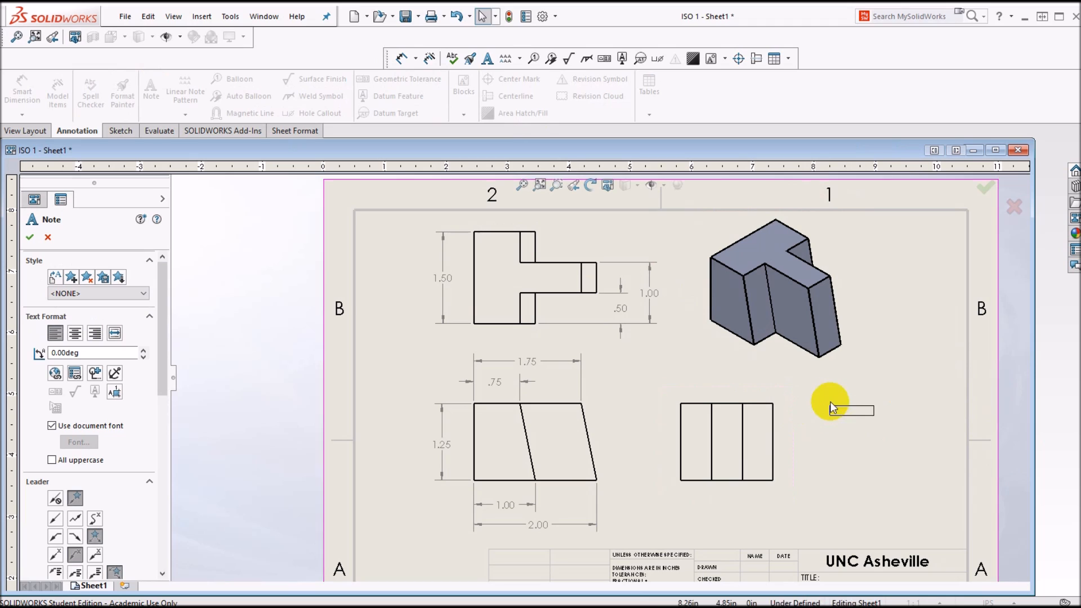
pyautogui.moveTo(814, 399); pyautogui.dragTo(937, 488)
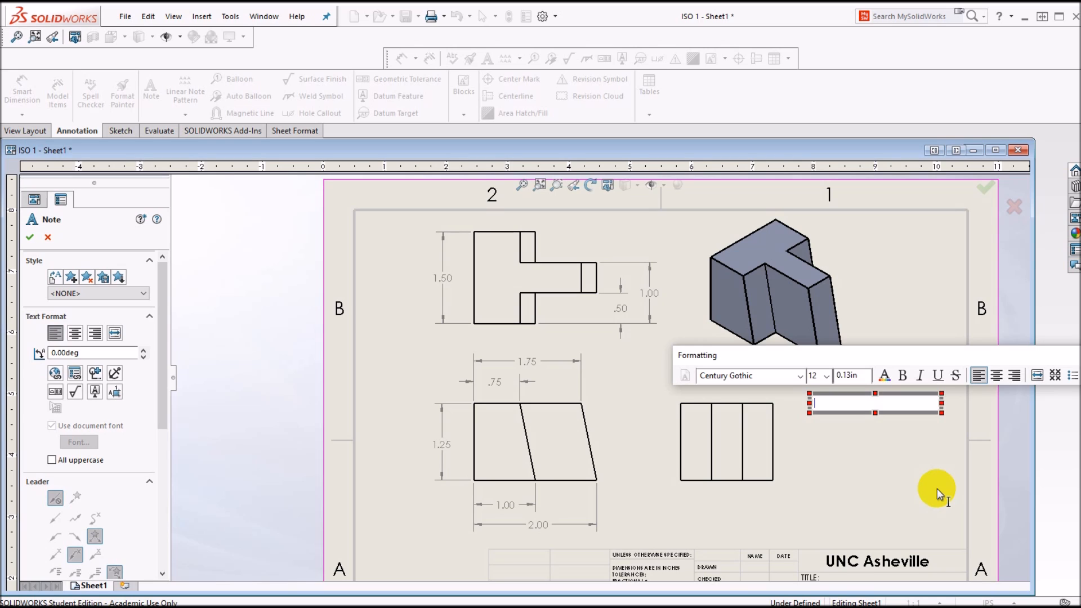
pyautogui.write('Notes:')
pyautogui.press('Return')
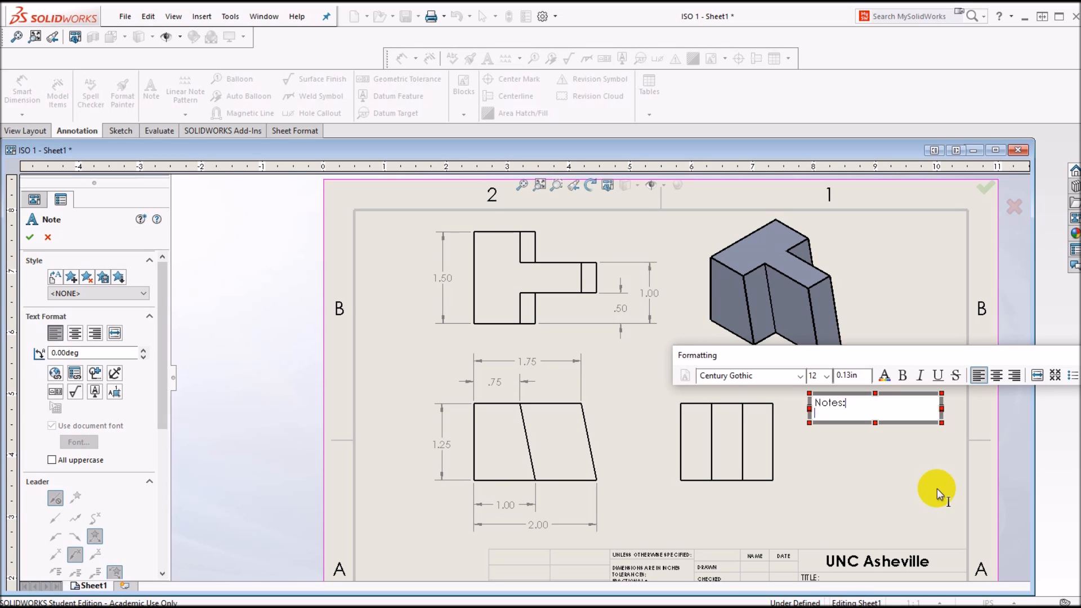
# Step: Write the note's first item as "1. Remove all burrs, support materials and sharp edges."
pyautogui.write('1.')
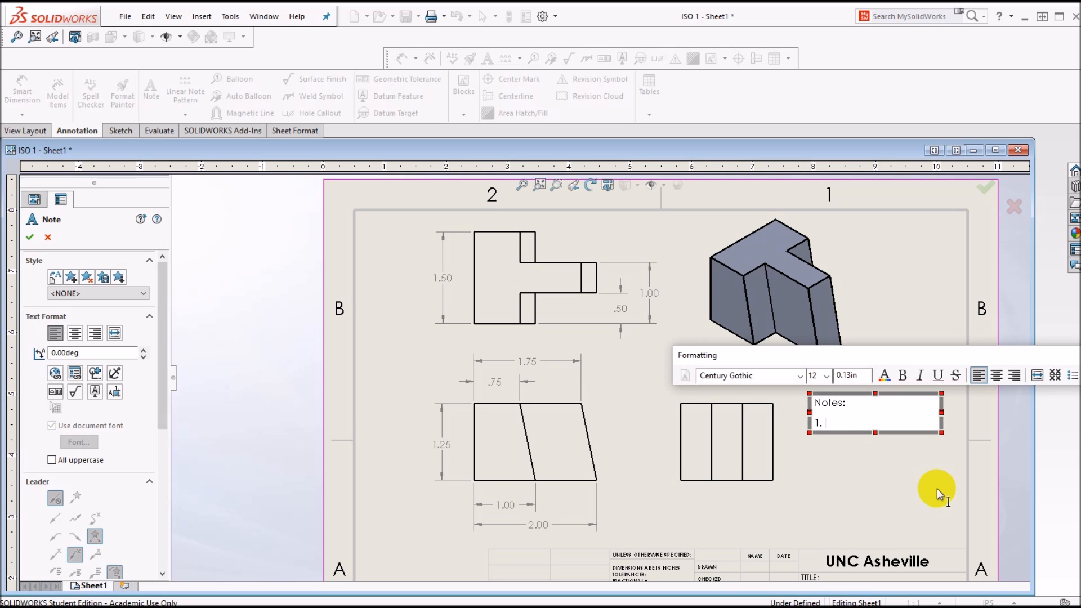
pyautogui.write(' Remove all burrs, support materials and')
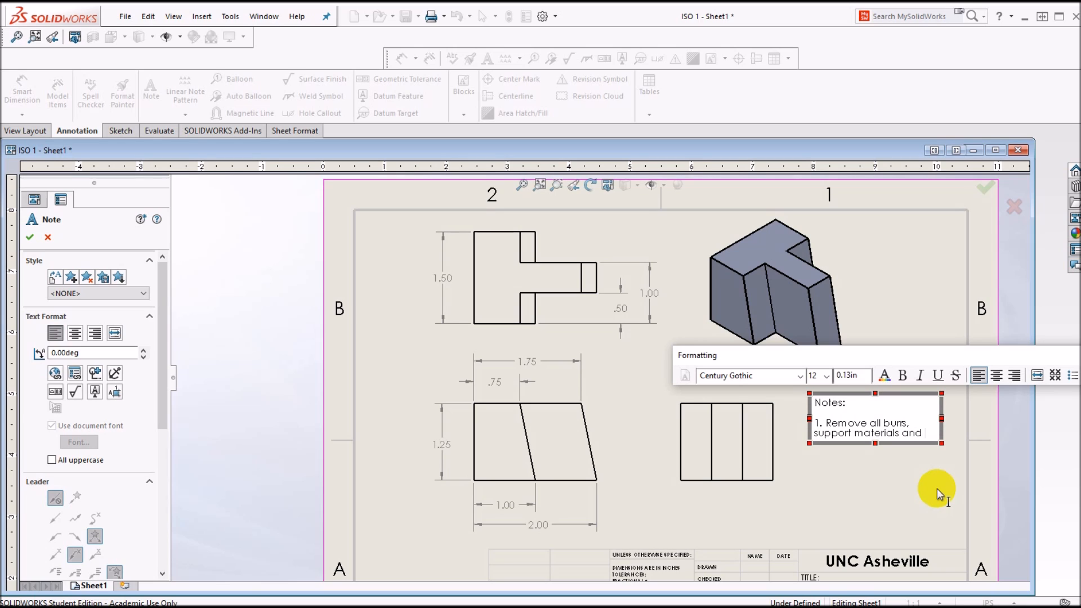
pyautogui.write(' sharp edges.')
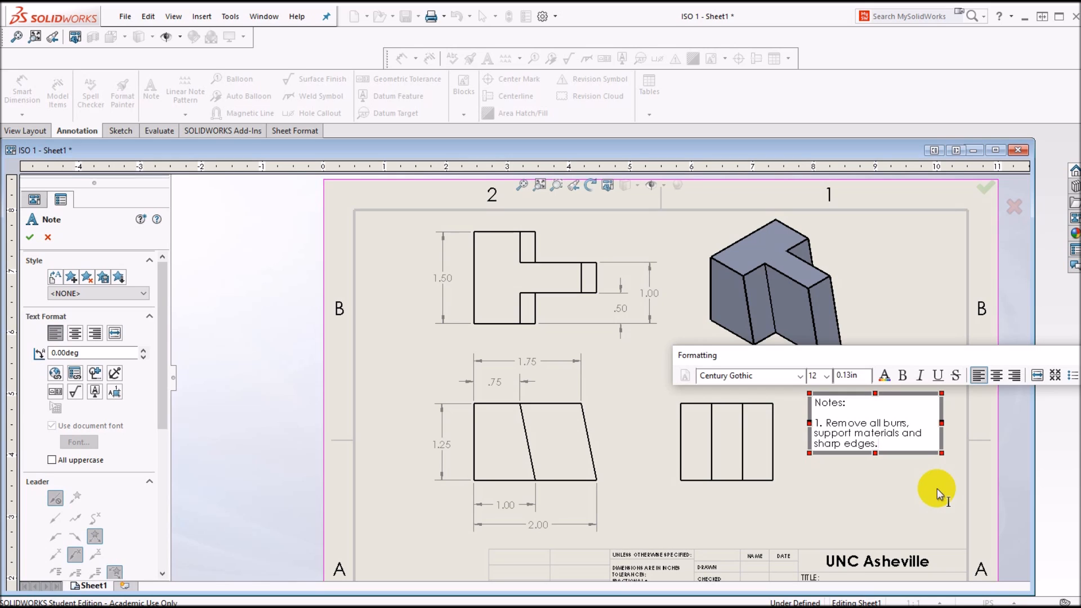
# Step: Write the note's second item as "2. Tolerances as per title block unless otherwise specified."
pyautogui.press('Return')
pyautogui.write('2. ')
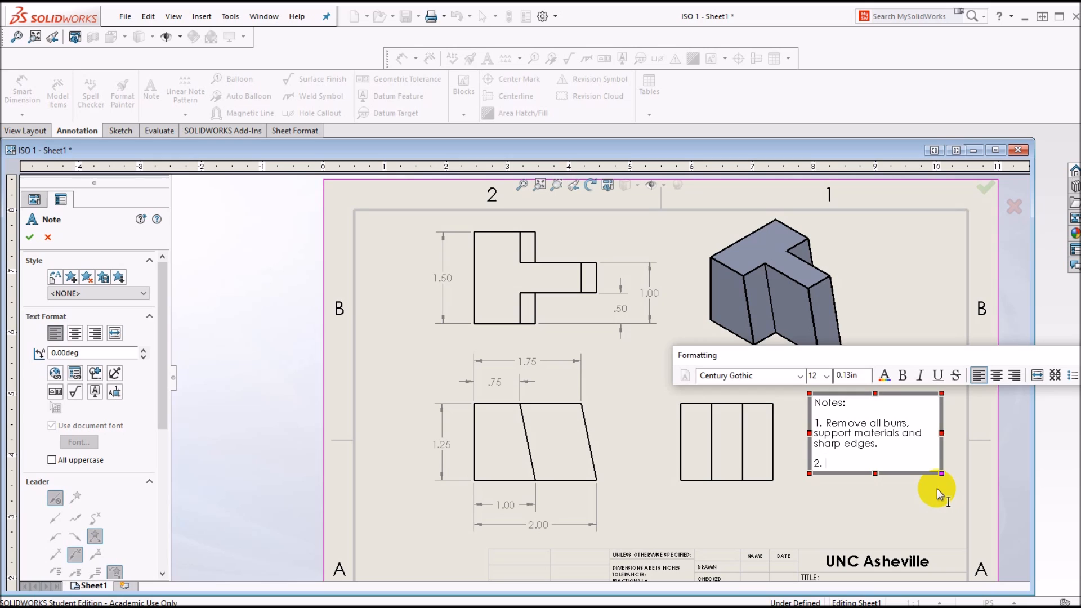
pyautogui.write('Tolerances as per title')
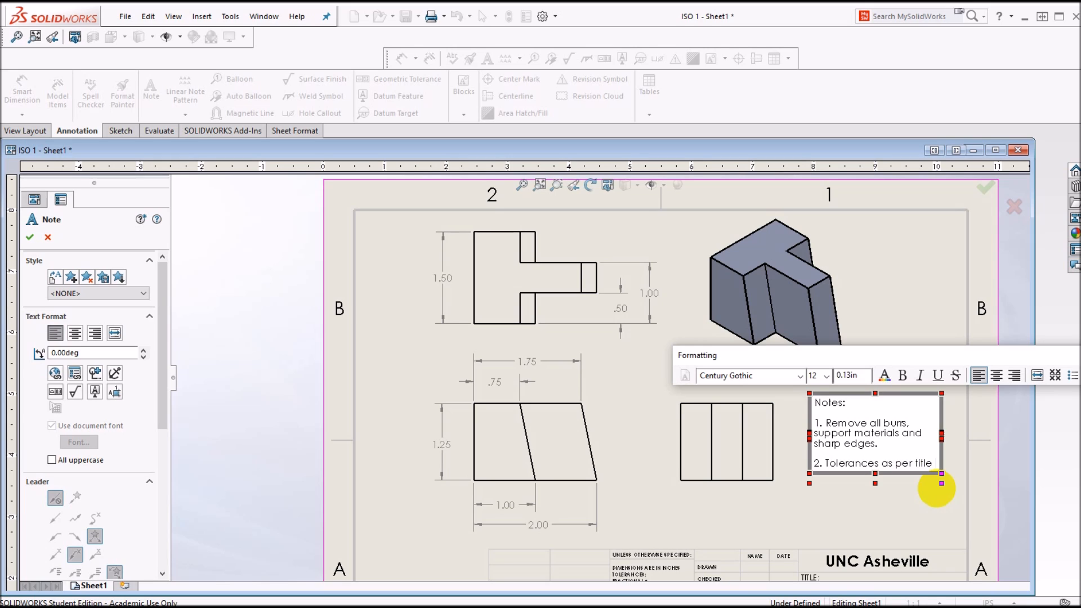
pyautogui.write(' block u')
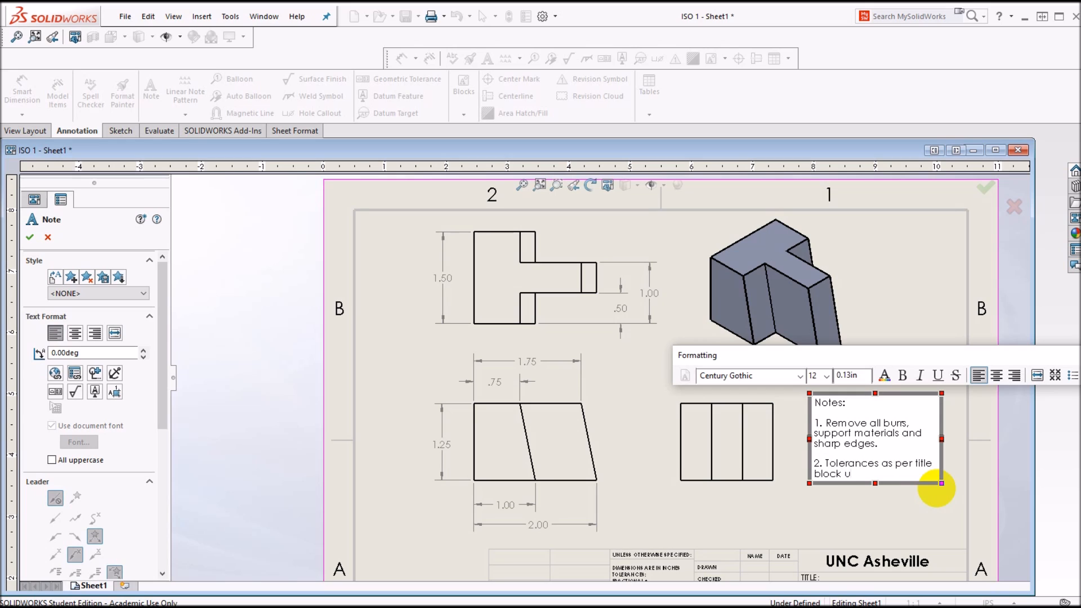
pyautogui.write('nless otherwise specified.')
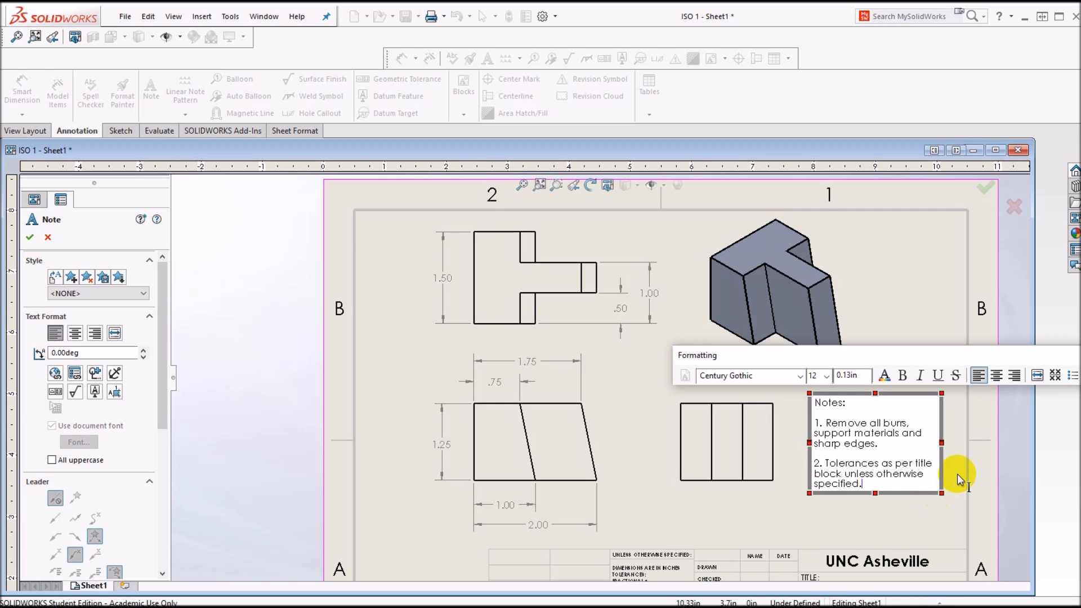
# Step: Widen the note's text box on both sides so each item fits on two lines, and move the note slightly down
pyautogui.moveTo(809, 443); pyautogui.dragTo(792, 437)
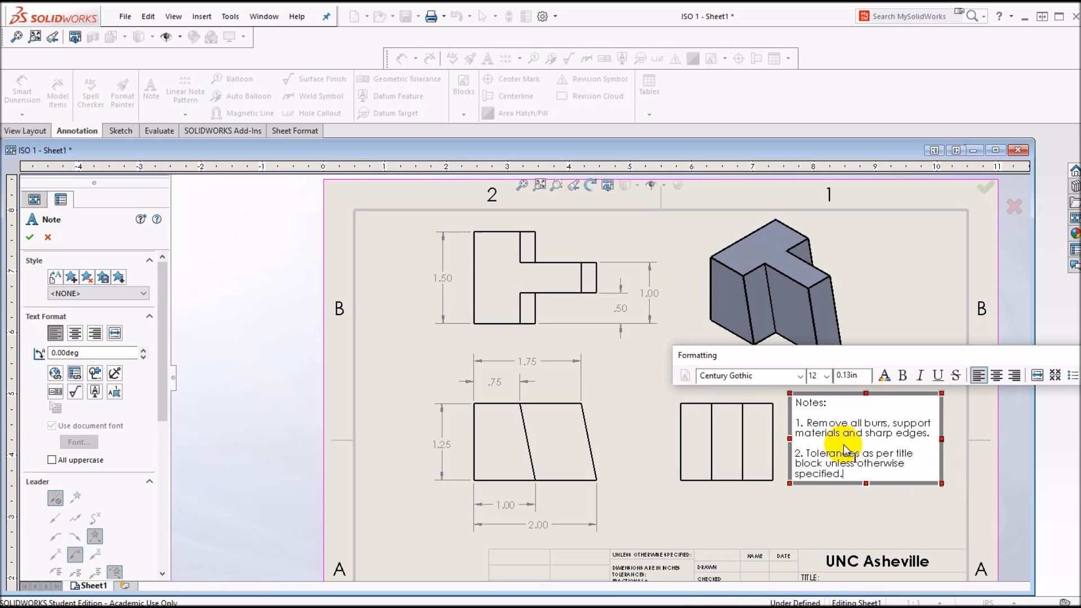
pyautogui.moveTo(941, 441); pyautogui.dragTo(956, 426)
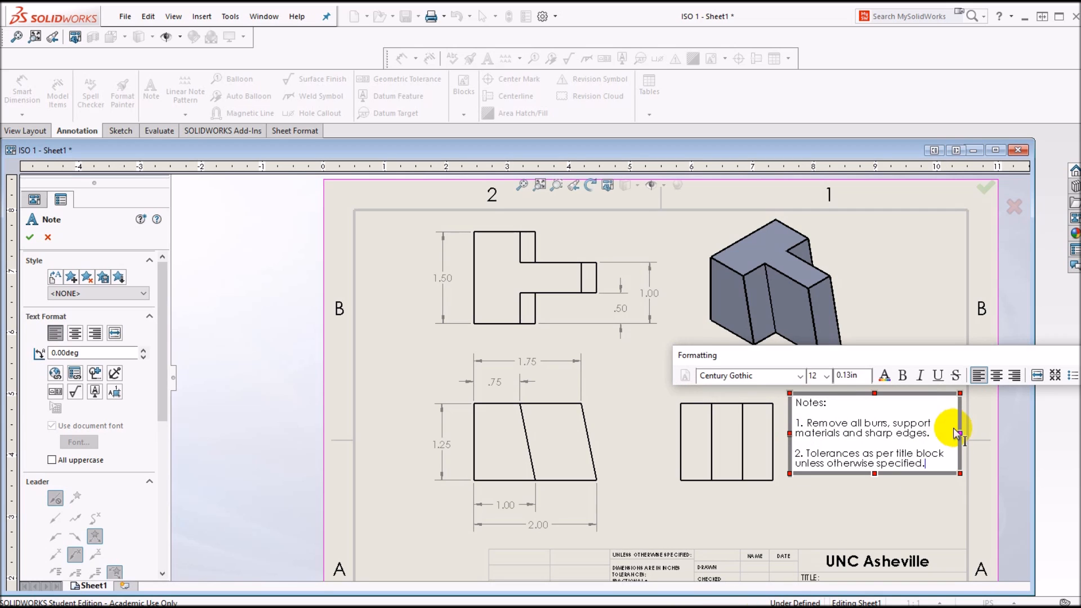
pyautogui.click(30, 237)
pyautogui.moveTo(848, 434); pyautogui.dragTo(852, 450)
pyautogui.click(906, 409)
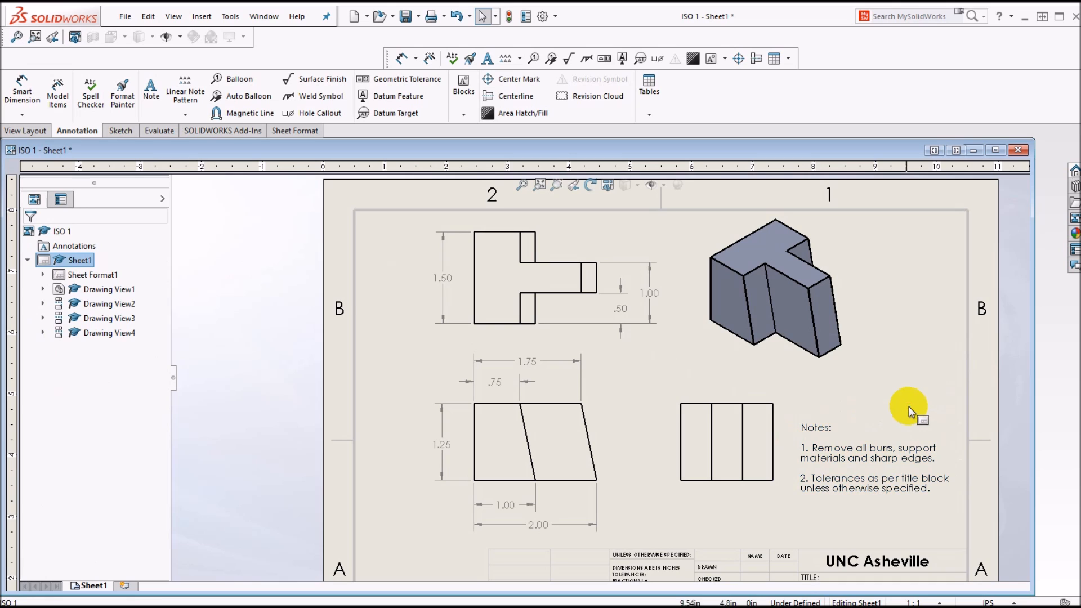
pyautogui.doubleClick(876, 458)
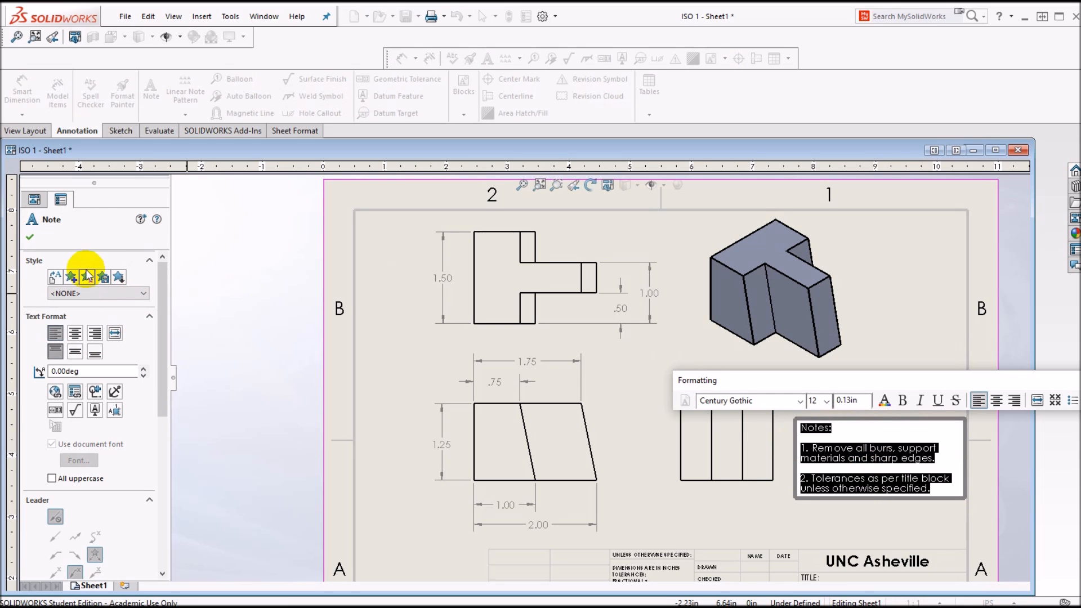
pyautogui.click(29, 237)
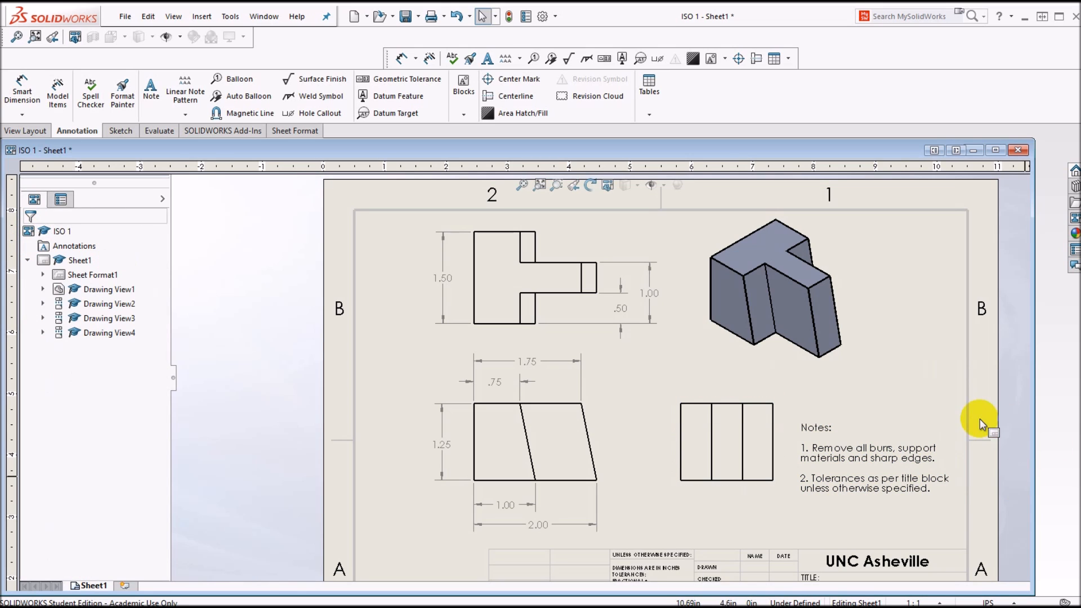
# Step: Enter "ISO Group 1" as the title in the sheet format's title block and return to editing the sheet
pyautogui.scroll(5, 890, 422)
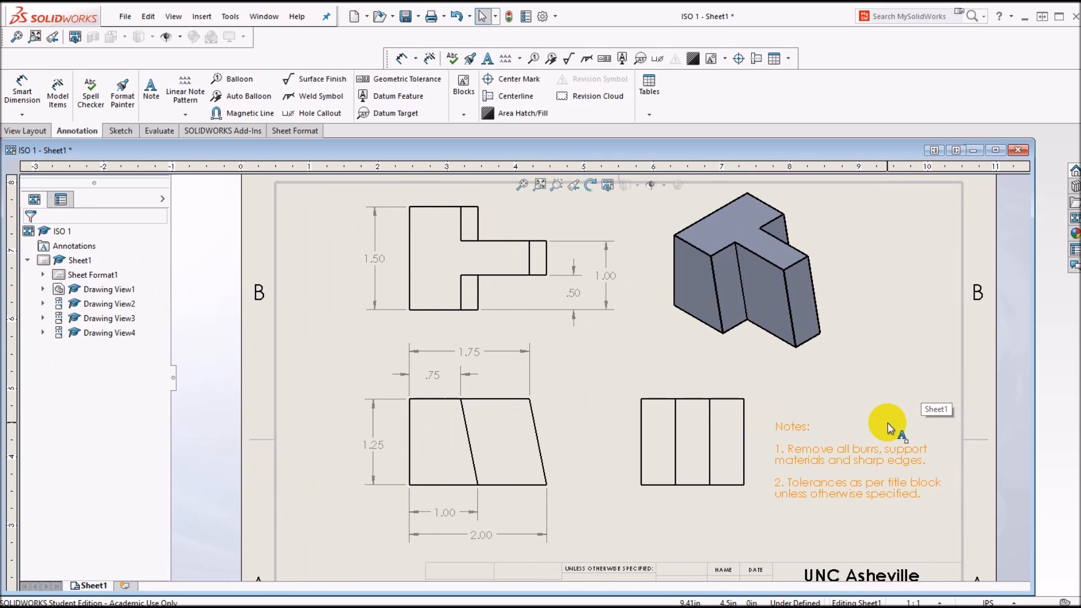
pyautogui.scroll(-1, 700, 445)
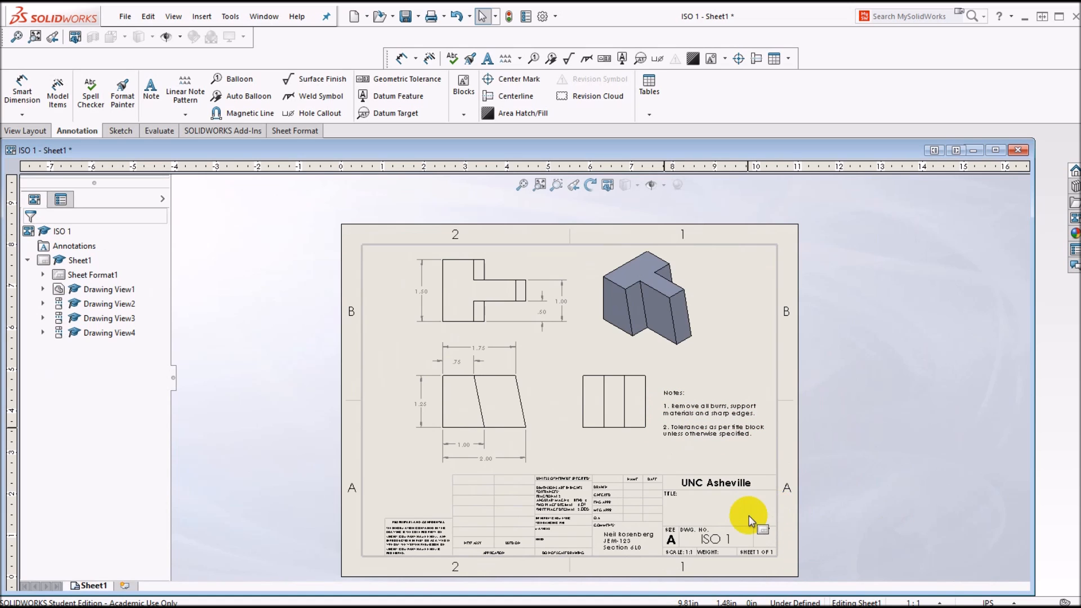
pyautogui.scroll(-4, 686, 519)
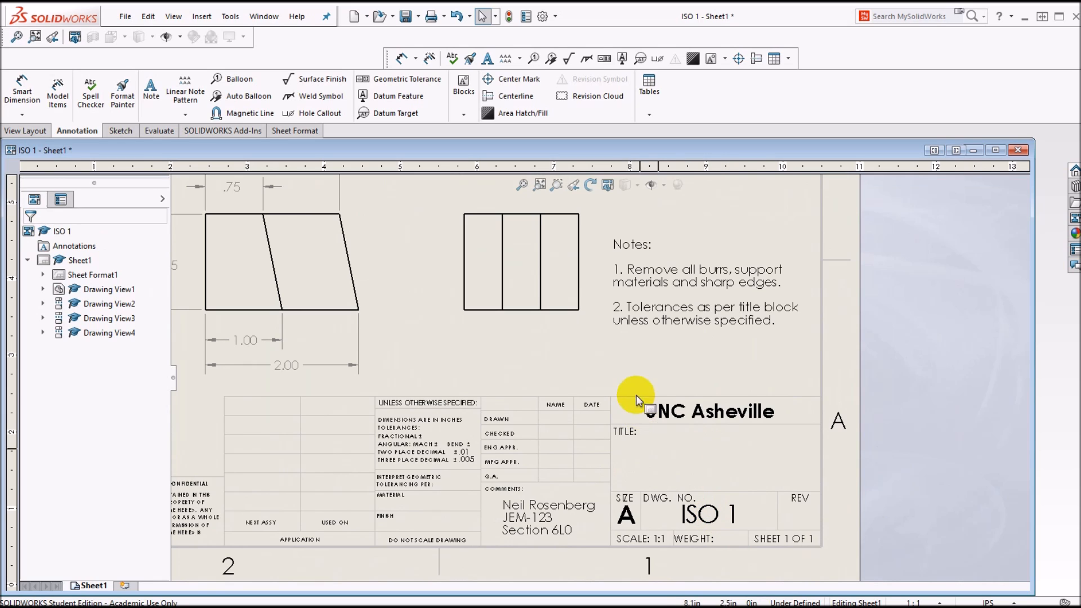
pyautogui.rightClick(688, 370)
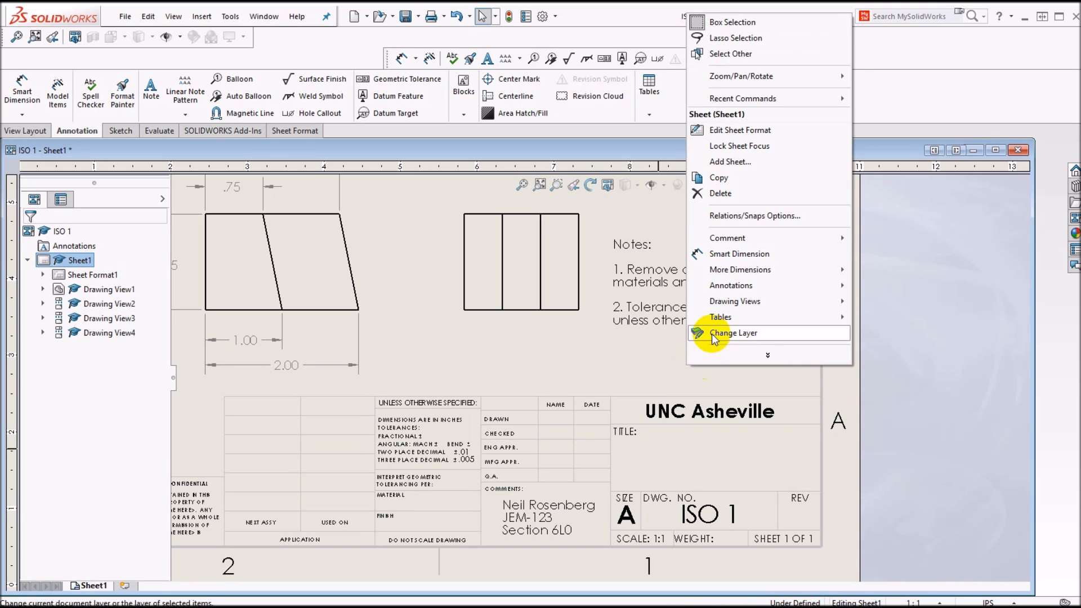
pyautogui.click(737, 130)
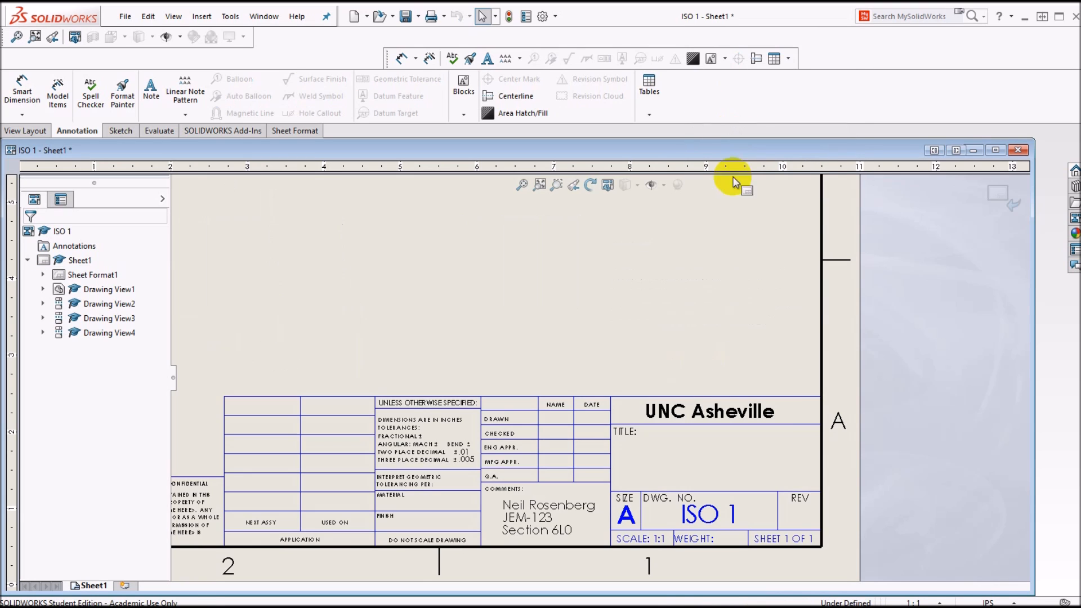
pyautogui.doubleClick(691, 461)
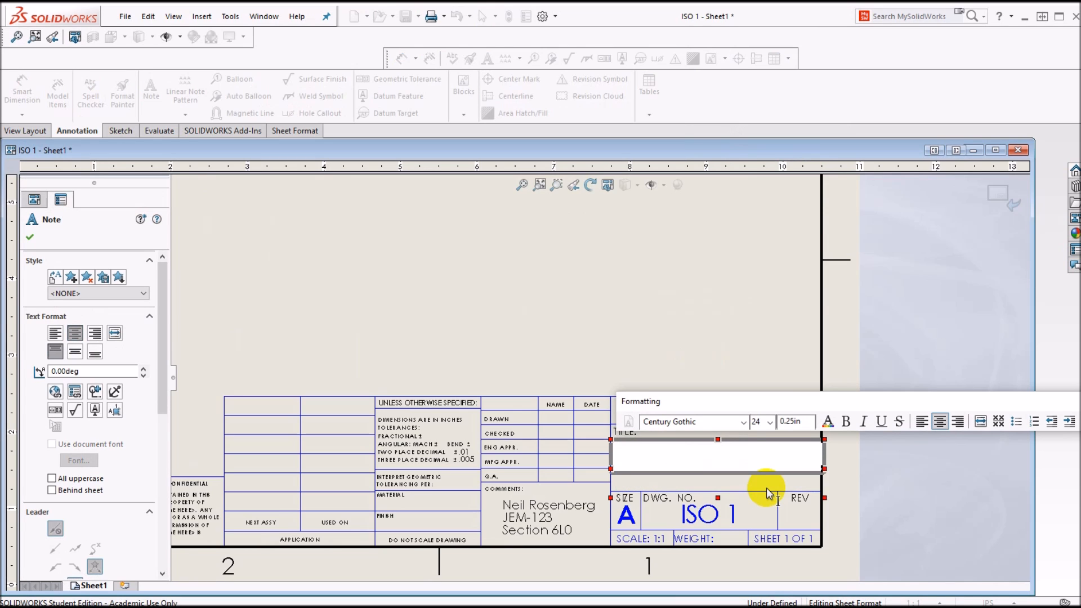
pyautogui.write('ISO Gr')
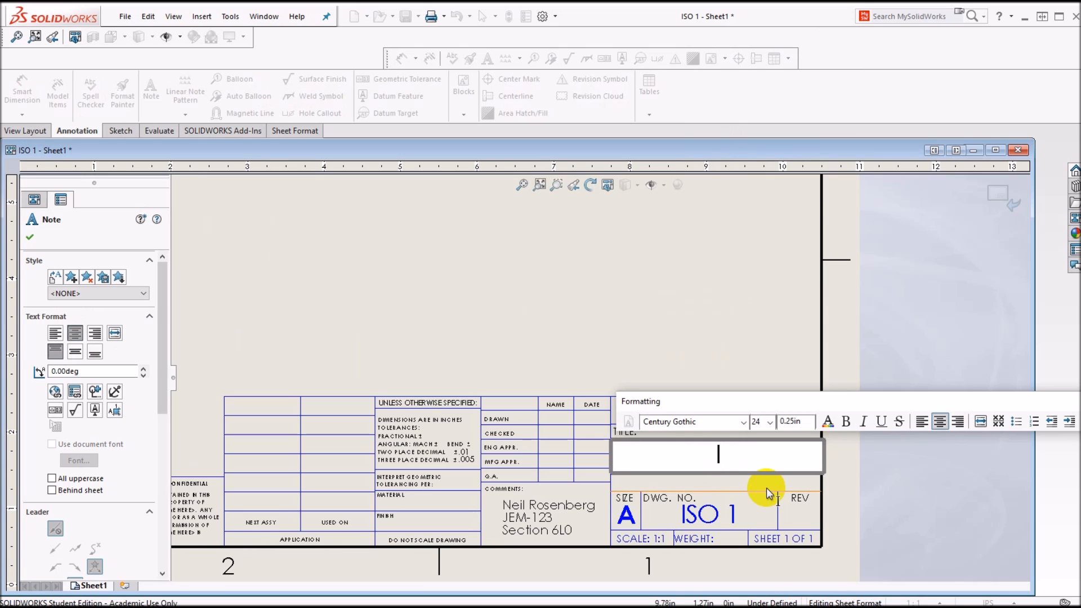
pyautogui.write('oup 1')
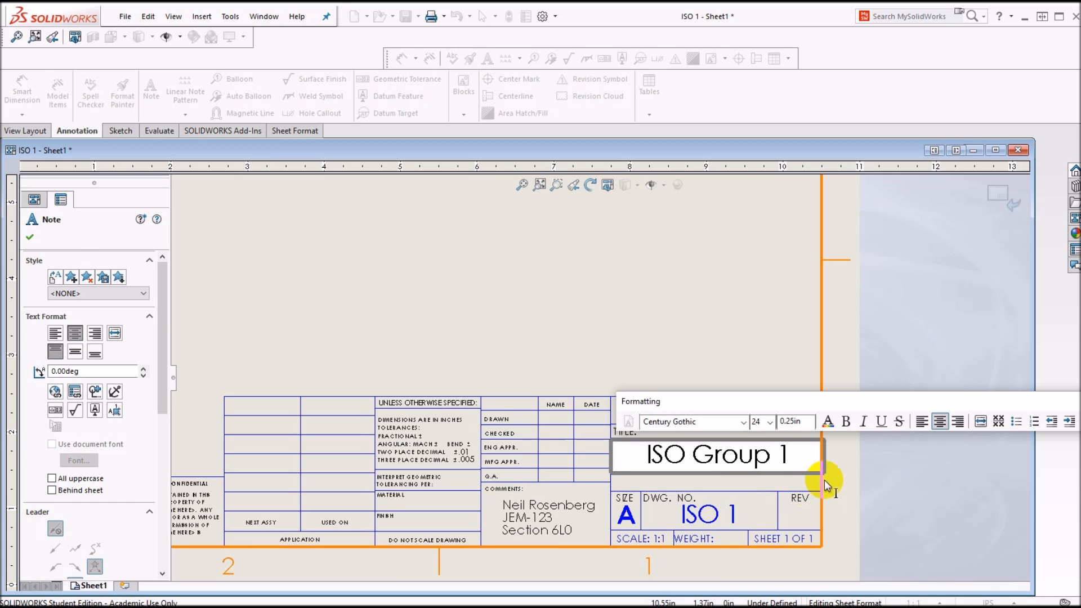
pyautogui.click(30, 237)
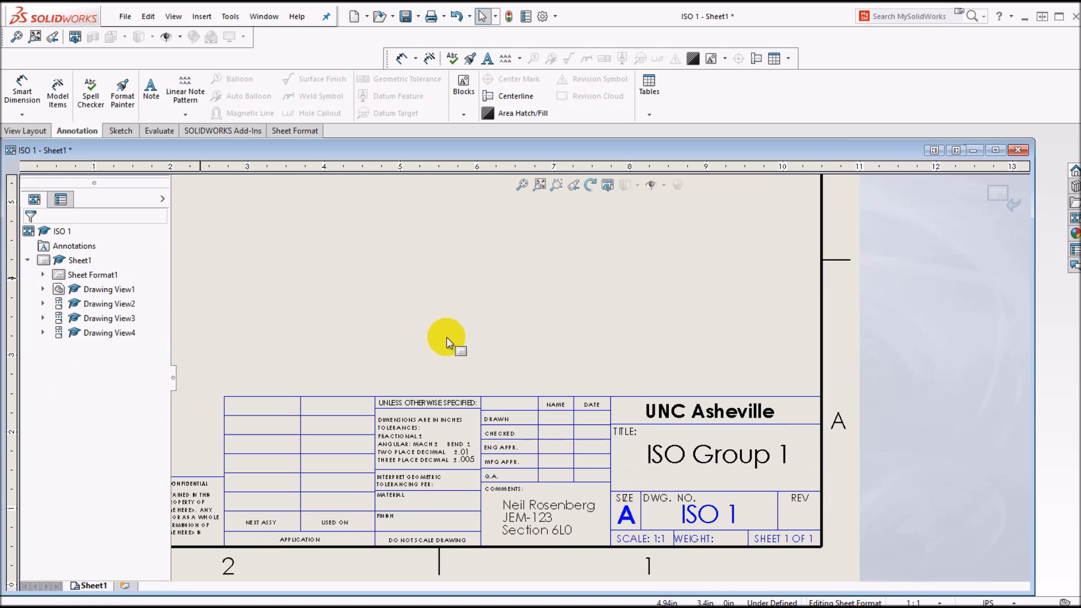
pyautogui.rightClick(680, 348)
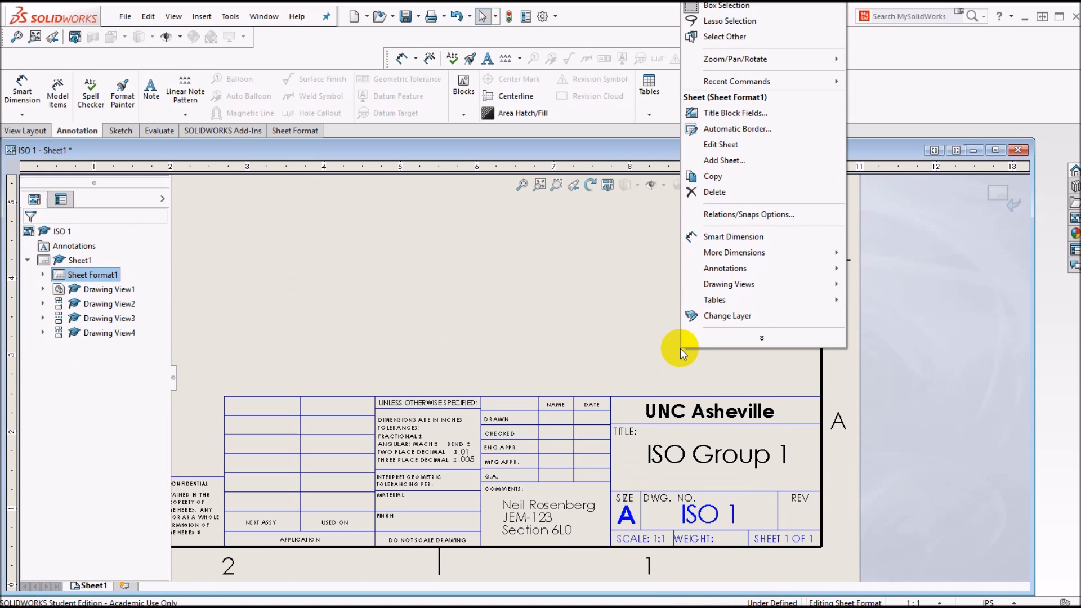
pyautogui.click(721, 144)
pyautogui.scroll(3, 531, 270)
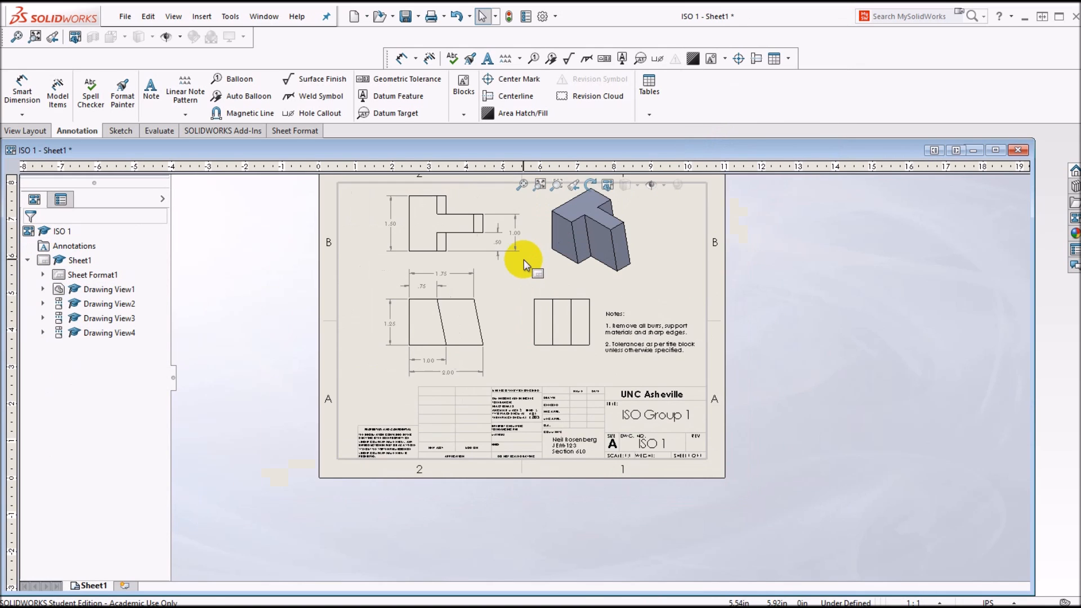
pyautogui.scroll(-2, 487, 255)
pyautogui.scroll(3, 487, 251)
pyautogui.scroll(-1, 492, 248)
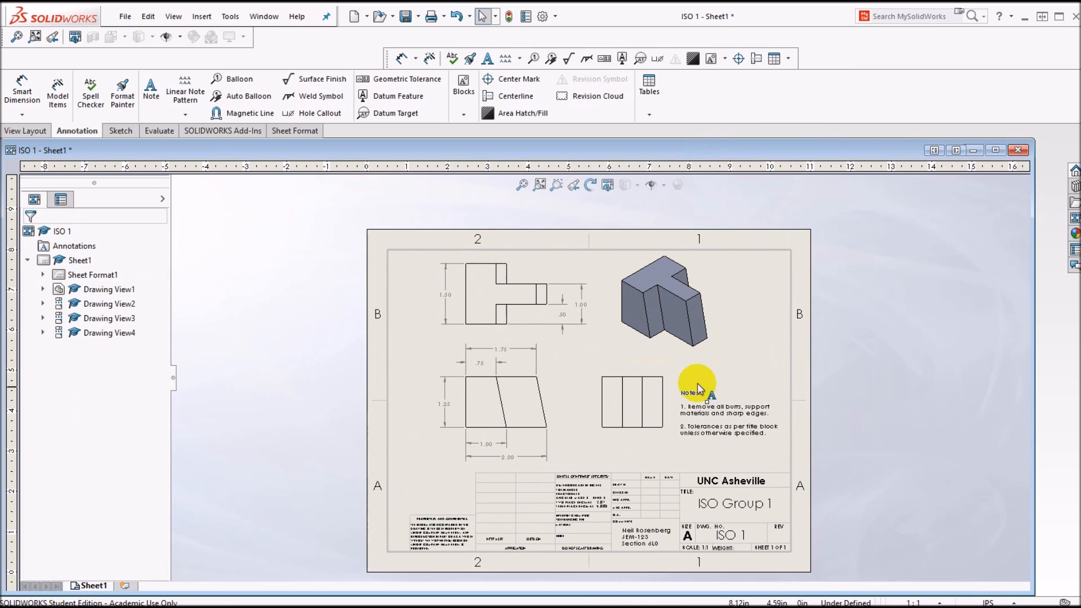
pyautogui.scroll(-3, 658, 464)
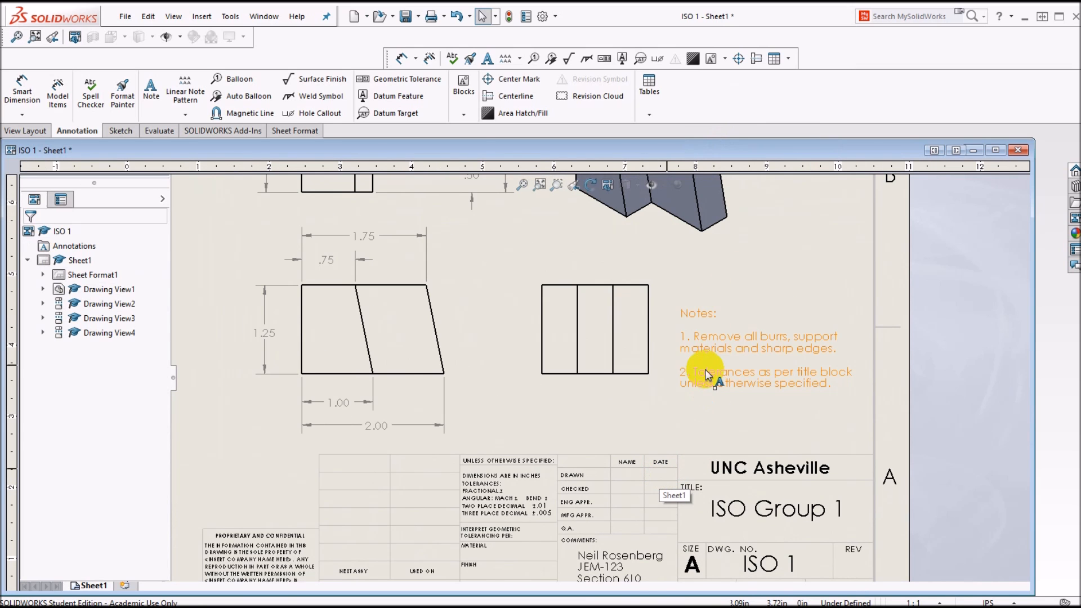
# Step: Add a second drawing sheet and place the front view of part iso 7 in its lower-left area above the title block
pyautogui.scroll(4, 707, 371)
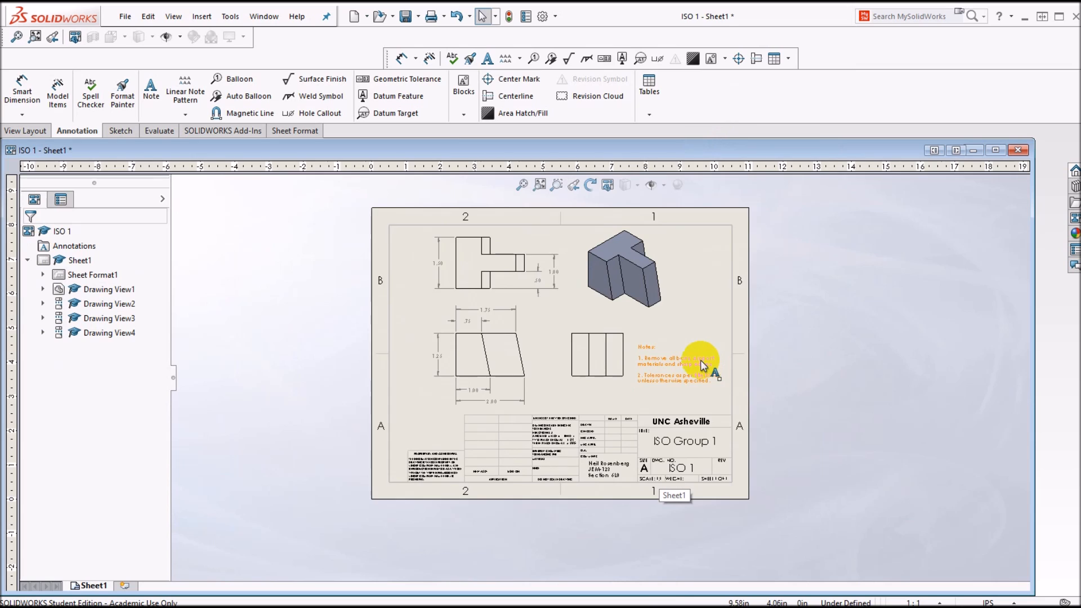
pyautogui.scroll(-2, 702, 364)
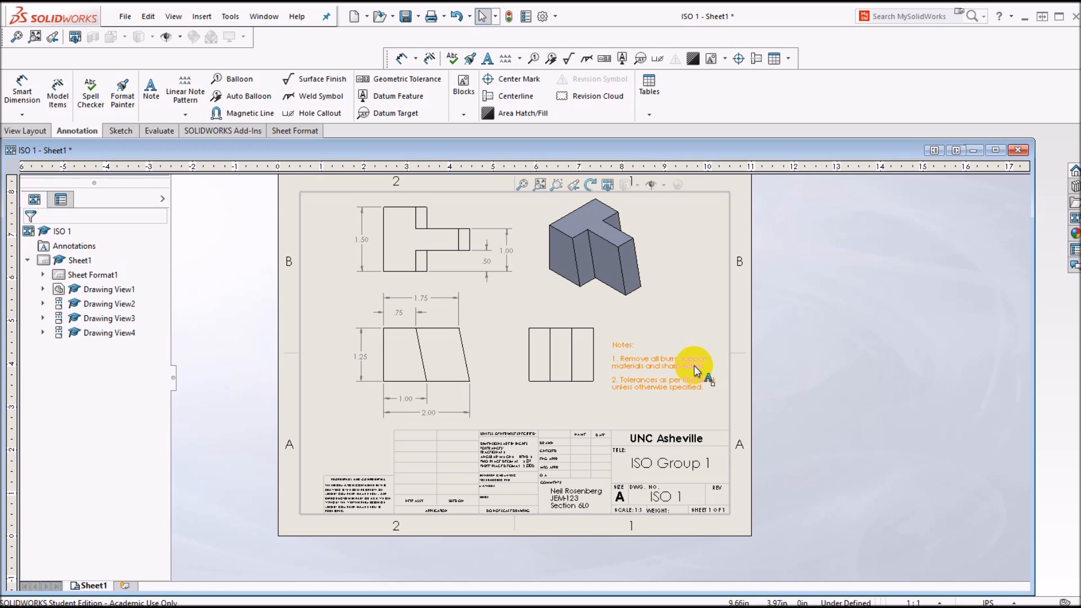
pyautogui.click(122, 587)
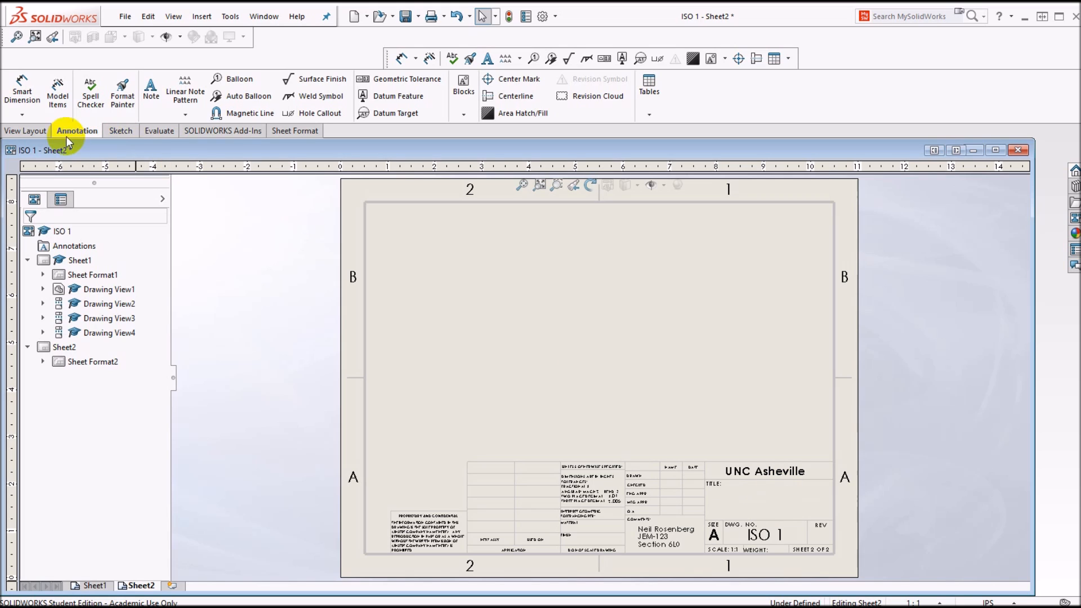
pyautogui.click(25, 133)
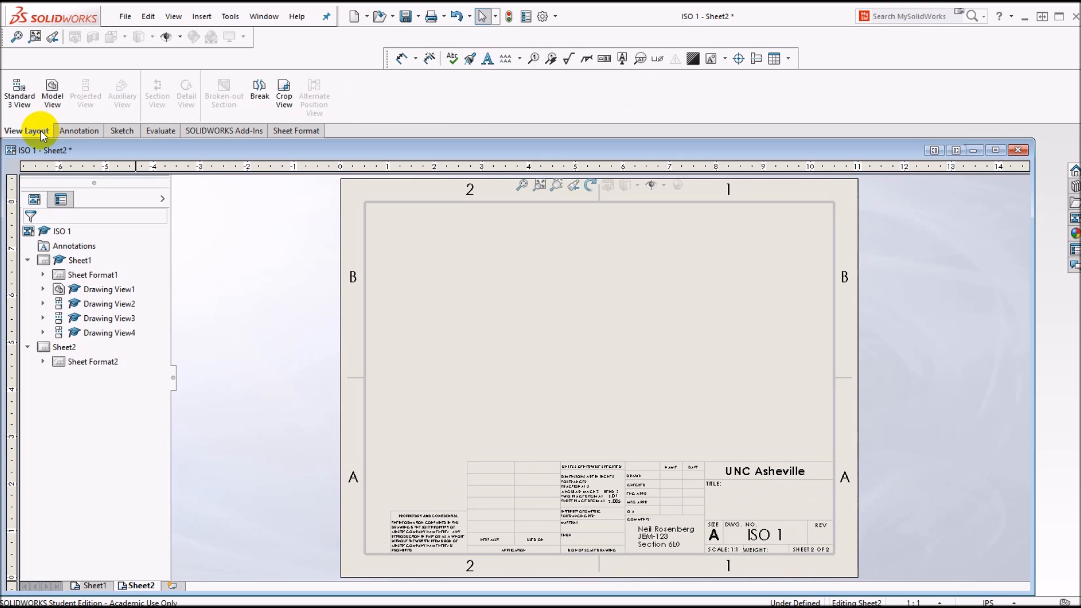
pyautogui.click(51, 98)
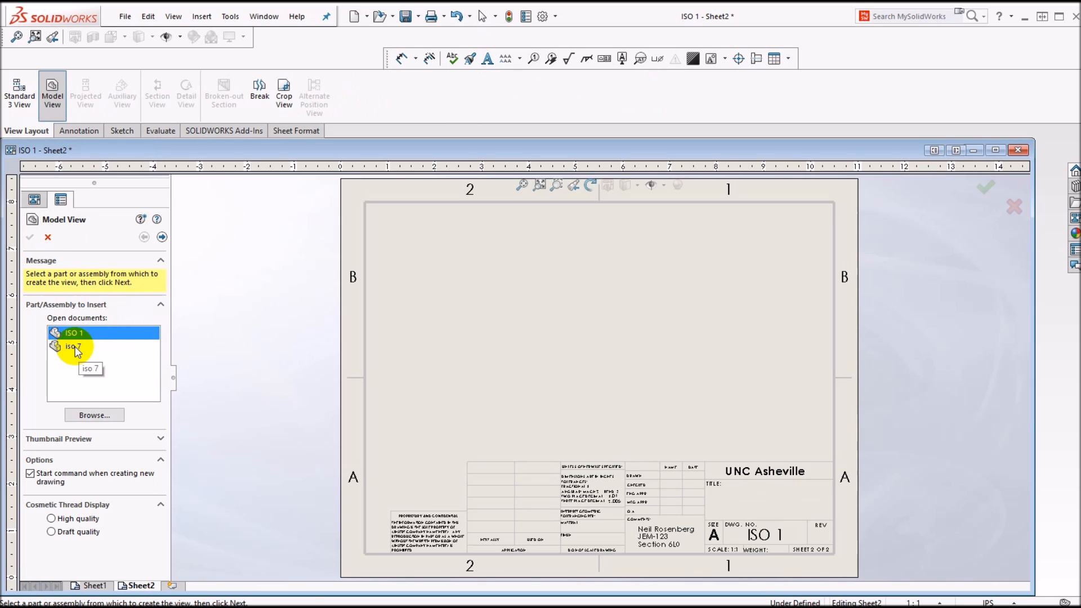
pyautogui.doubleClick(75, 347)
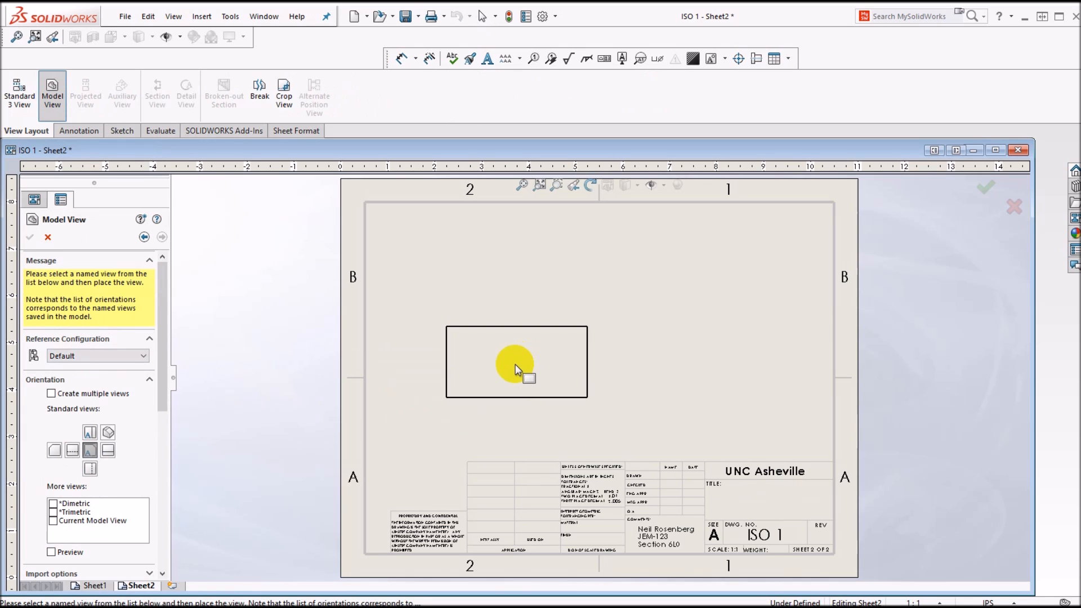
pyautogui.click(496, 380)
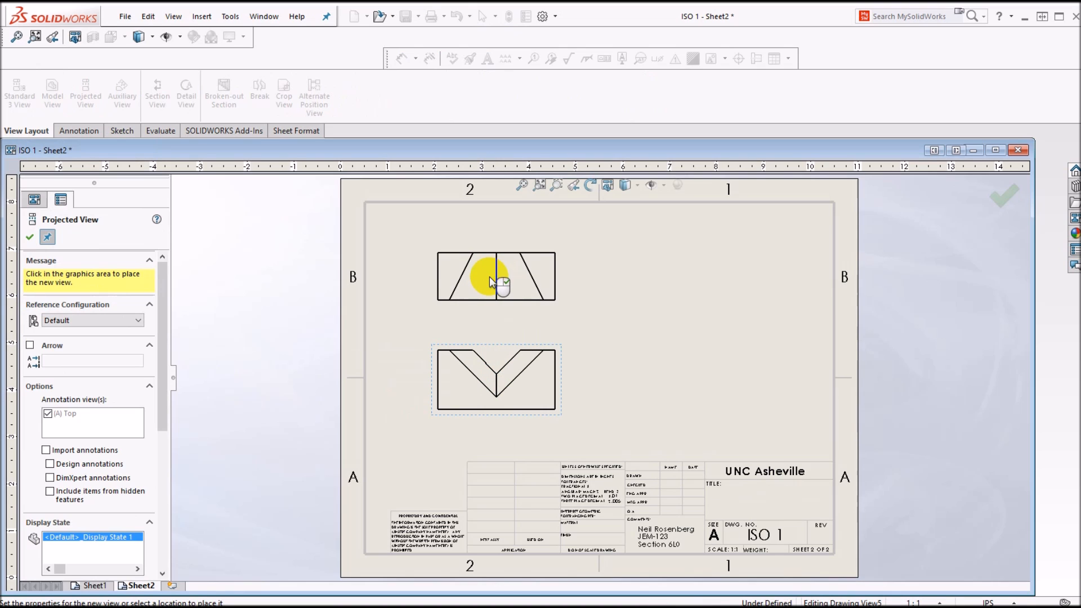
# Step: Project the top, right and isometric views from the front view, and move the isometric view away from the top view into the upper-right corner
pyautogui.click(489, 276)
pyautogui.click(641, 392)
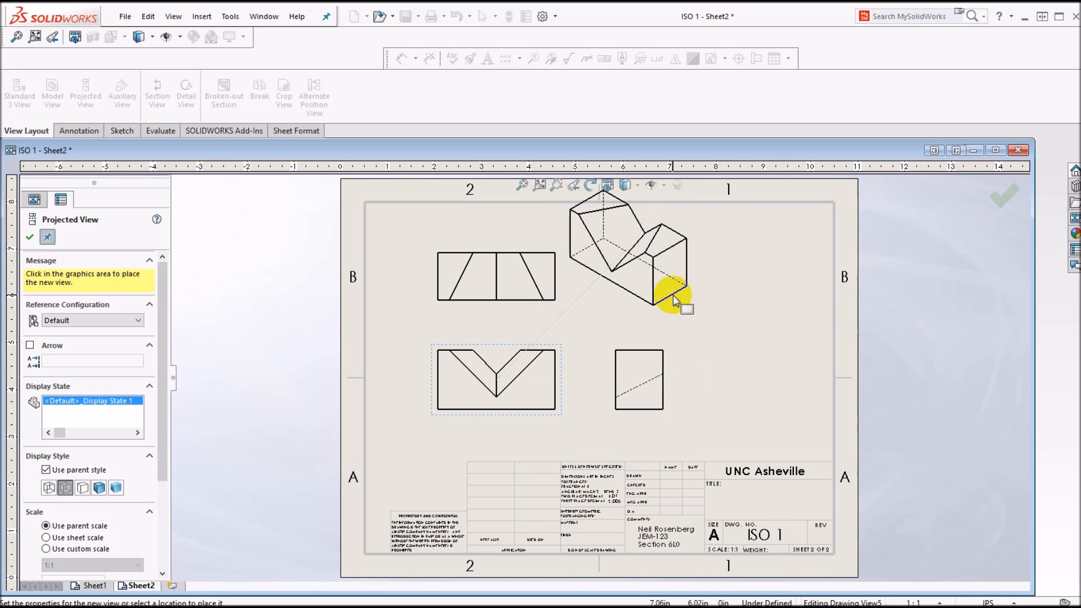
pyautogui.click(672, 296)
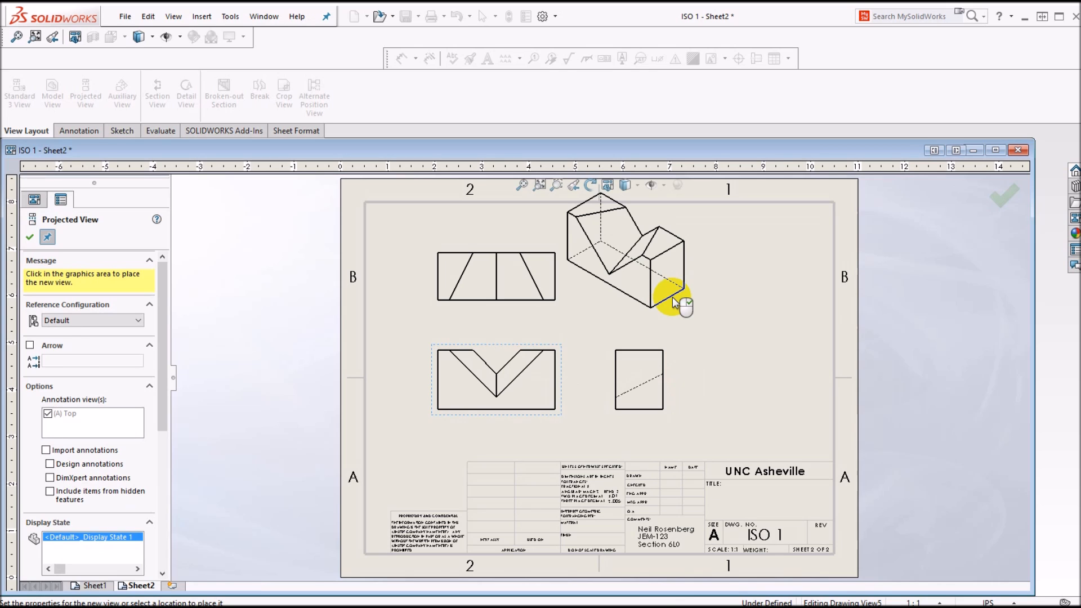
pyautogui.press('Escape')
pyautogui.moveTo(688, 283); pyautogui.dragTo(760, 293)
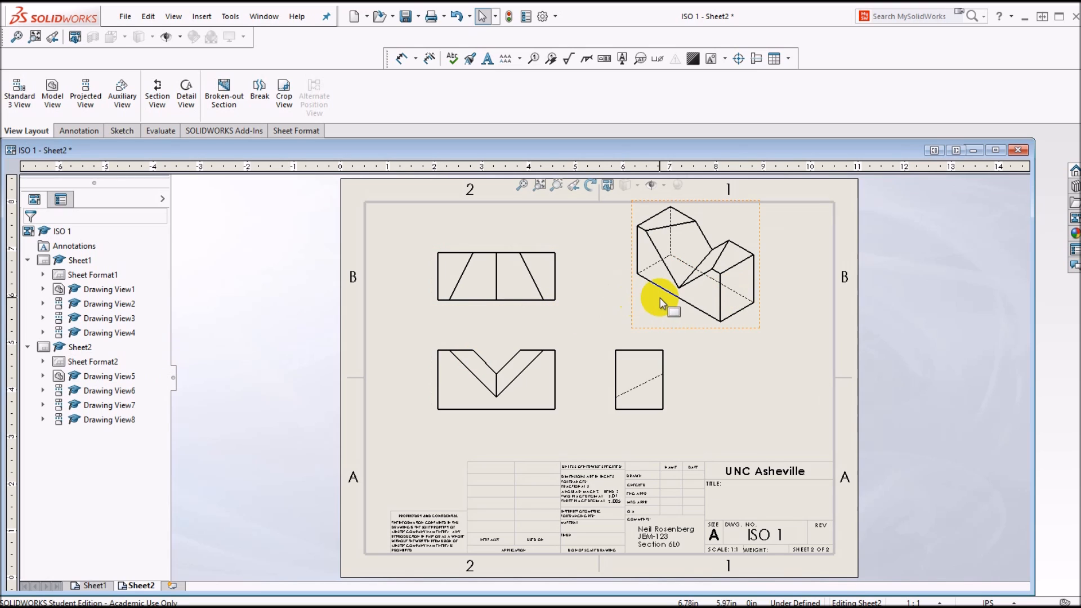
# Step: Set the isometric view's display style to Shaded With Edges and the front view's to Hidden Lines Removed
pyautogui.click(653, 292)
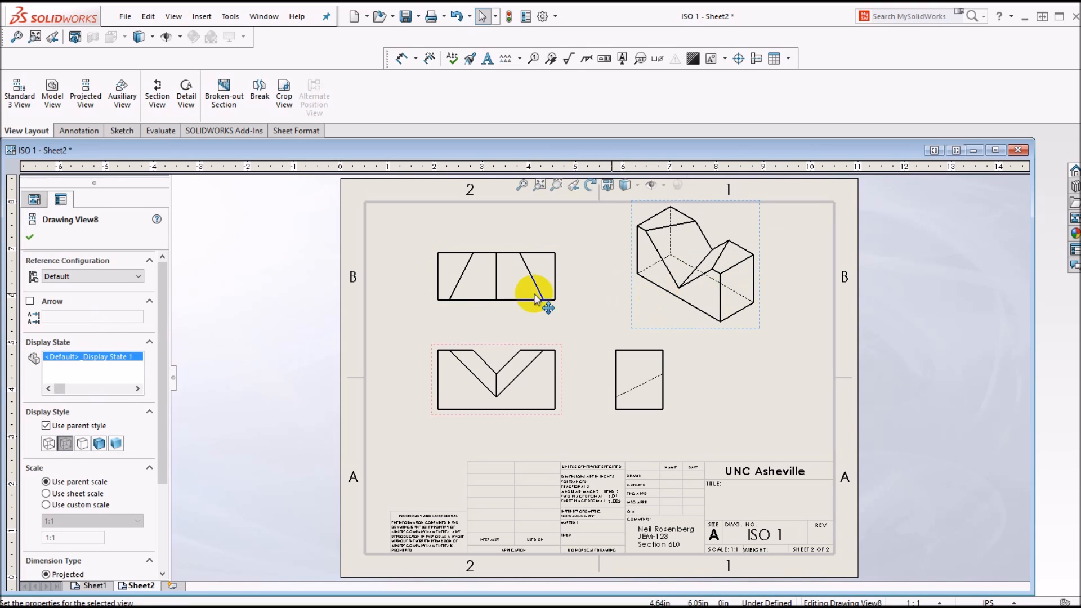
pyautogui.click(103, 445)
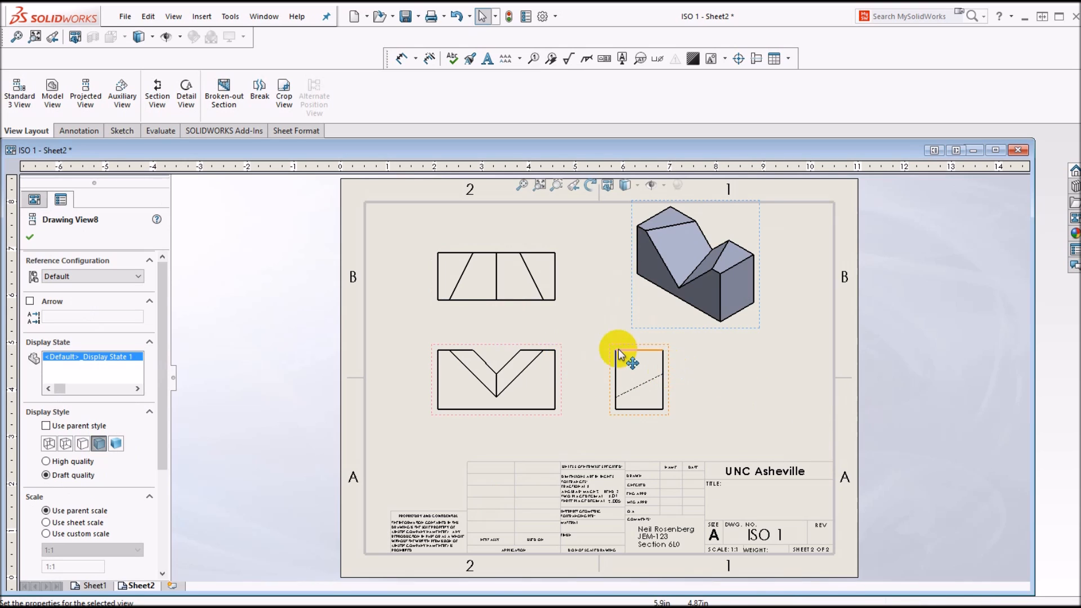
pyautogui.click(547, 351)
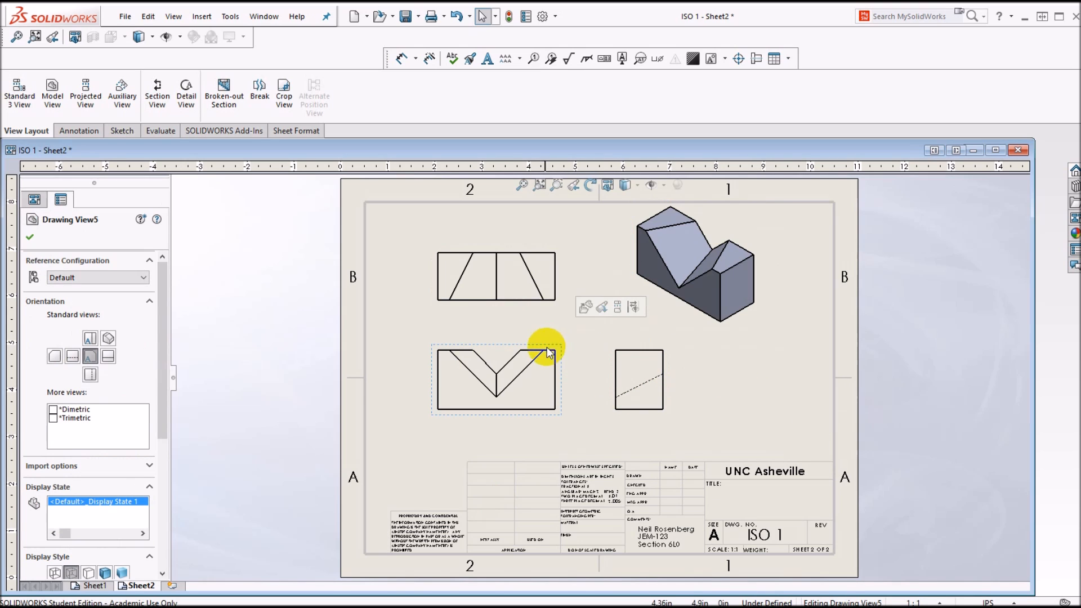
pyautogui.moveTo(161, 336); pyautogui.dragTo(159, 481)
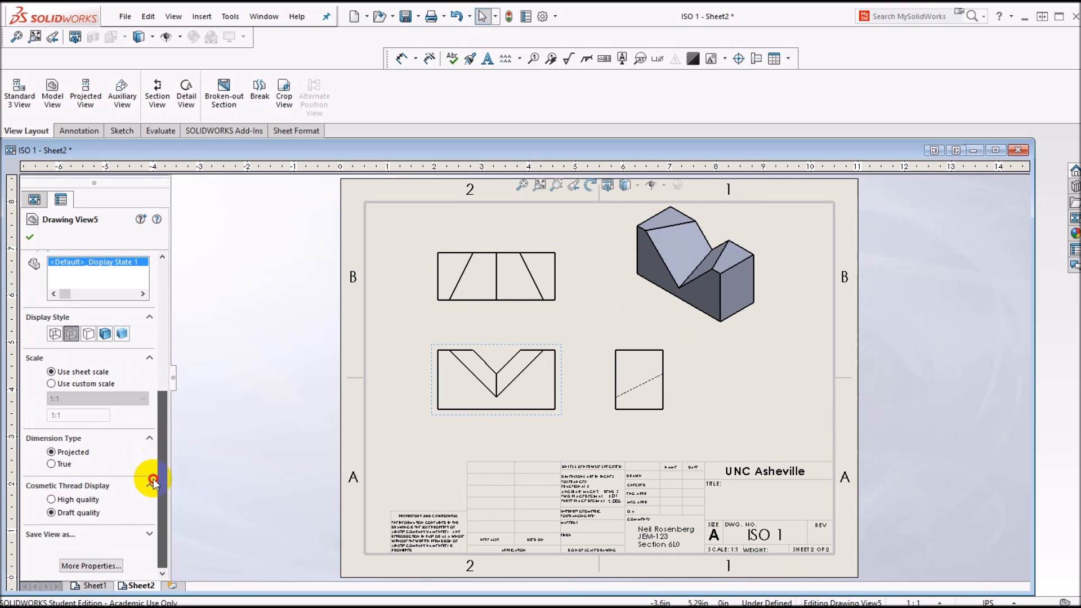
pyautogui.click(88, 333)
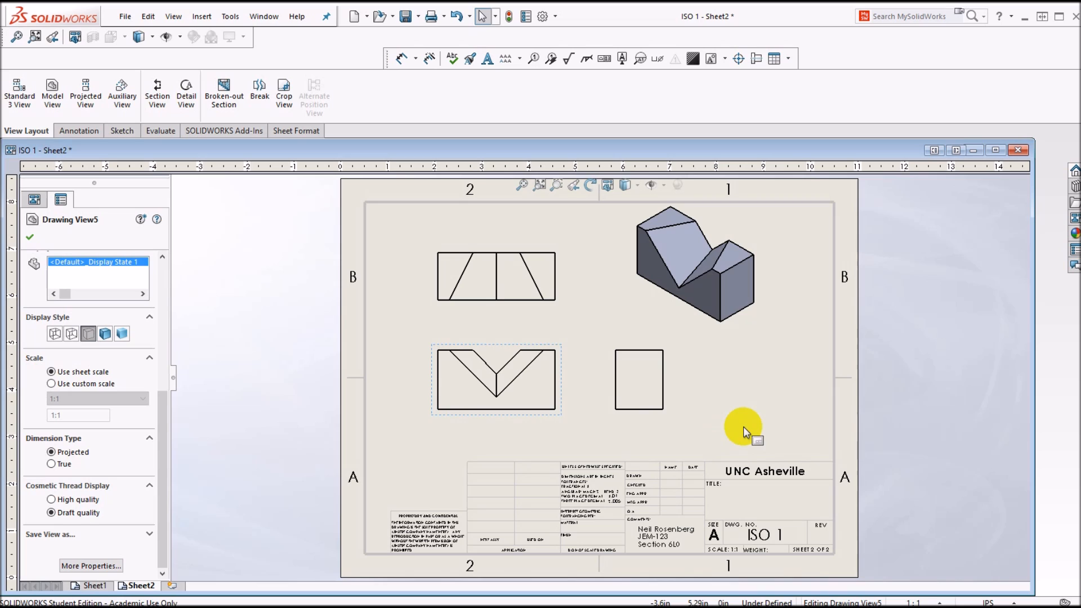
# Step: Open the second sheet's format for editing and enter "ISO Group 1" as the title in the title block
pyautogui.rightClick(776, 420)
pyautogui.moveTo(837, 360)
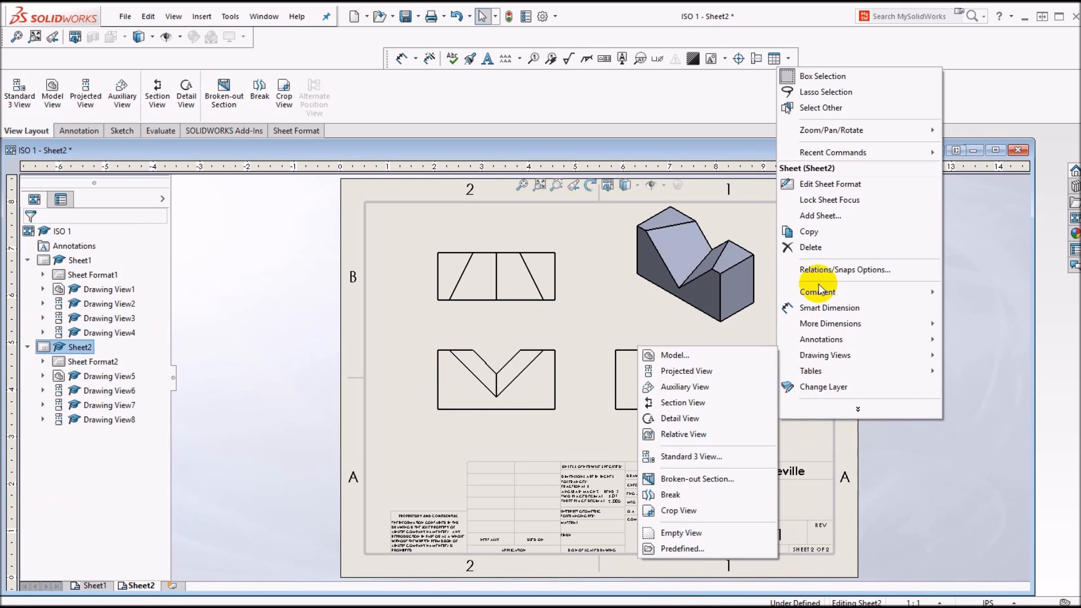
pyautogui.click(827, 184)
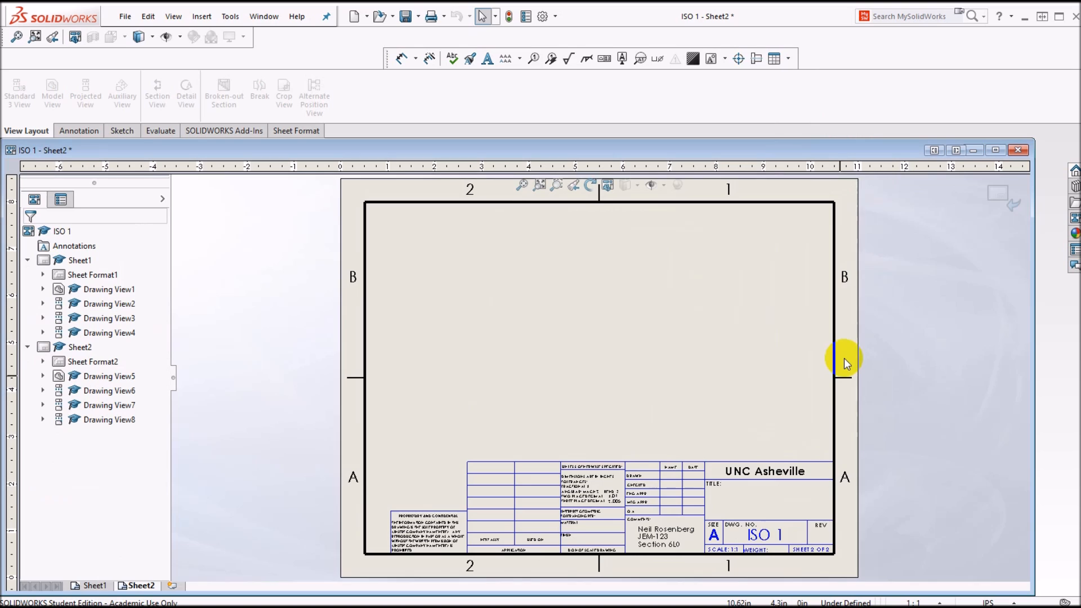
pyautogui.doubleClick(747, 500)
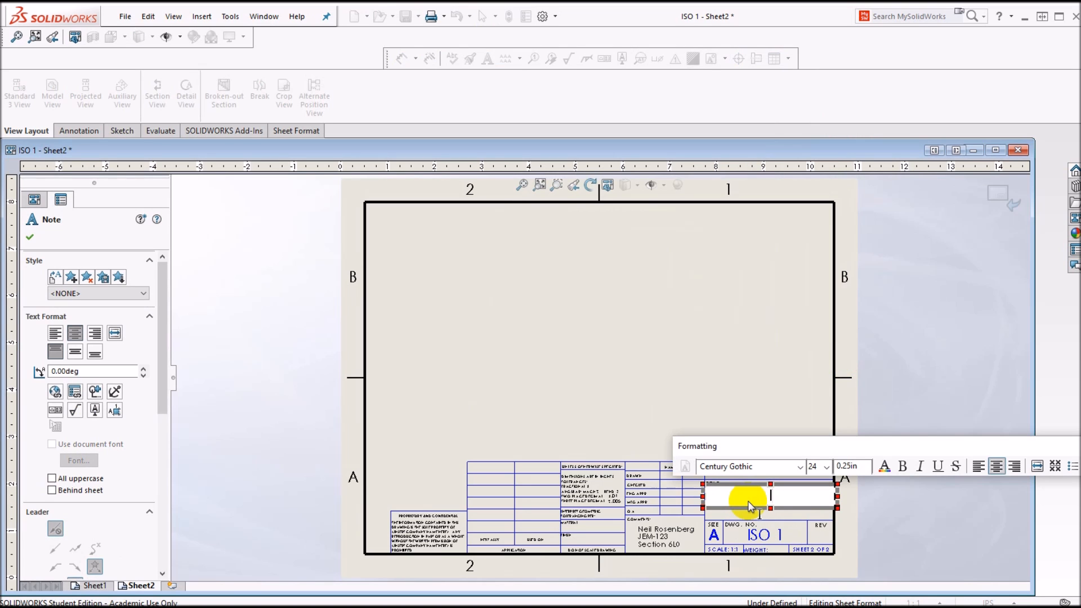
pyautogui.write('ISO Group 1')
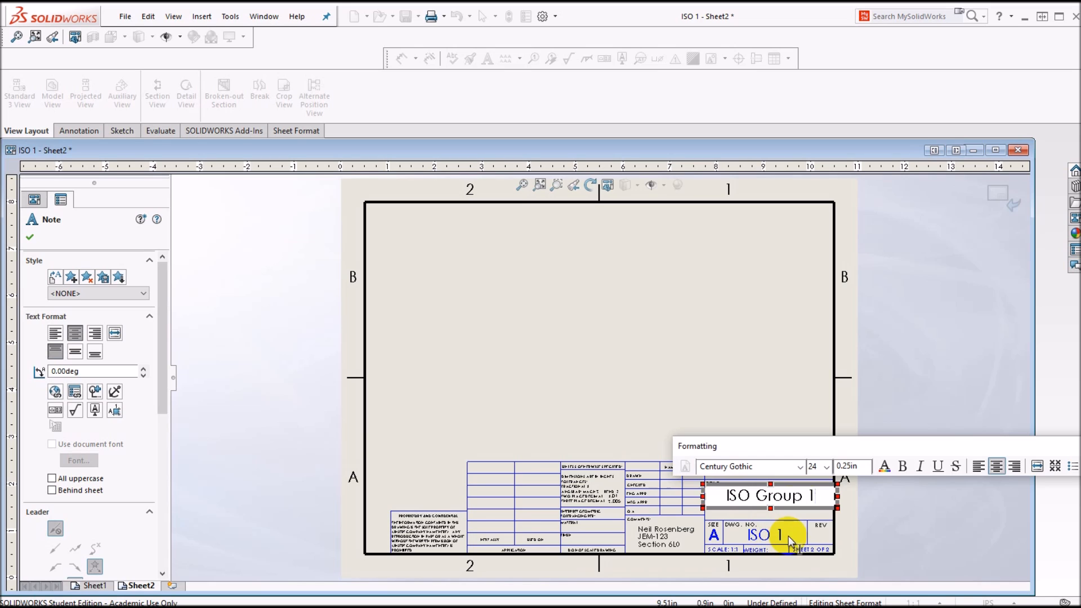
pyautogui.click(30, 241)
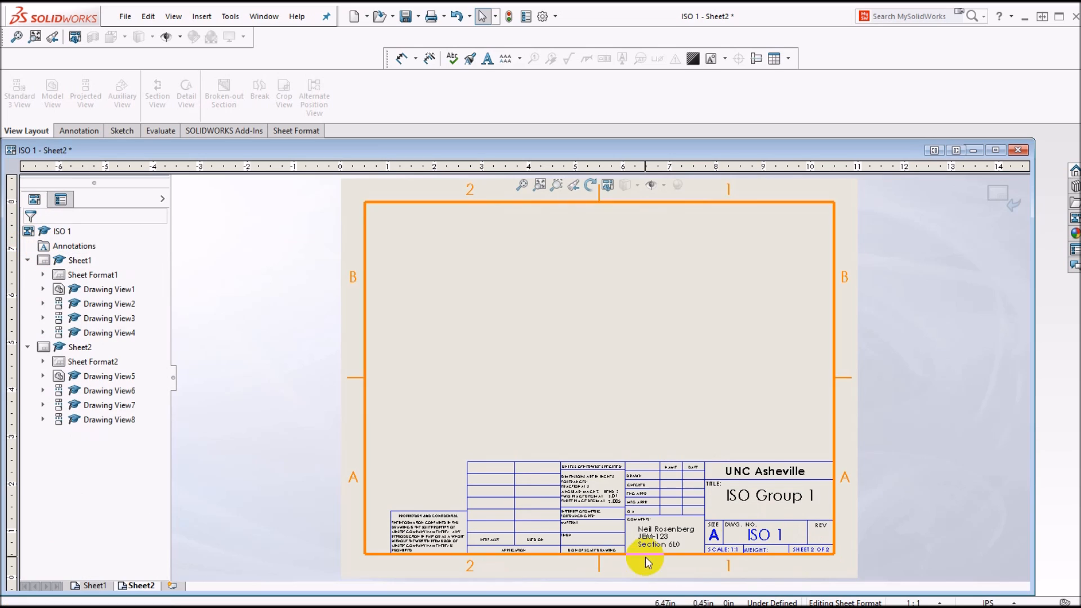
# Step: Change the drawing number in the title block to "ISO 7" and return to editing the sheet
pyautogui.doubleClick(754, 538)
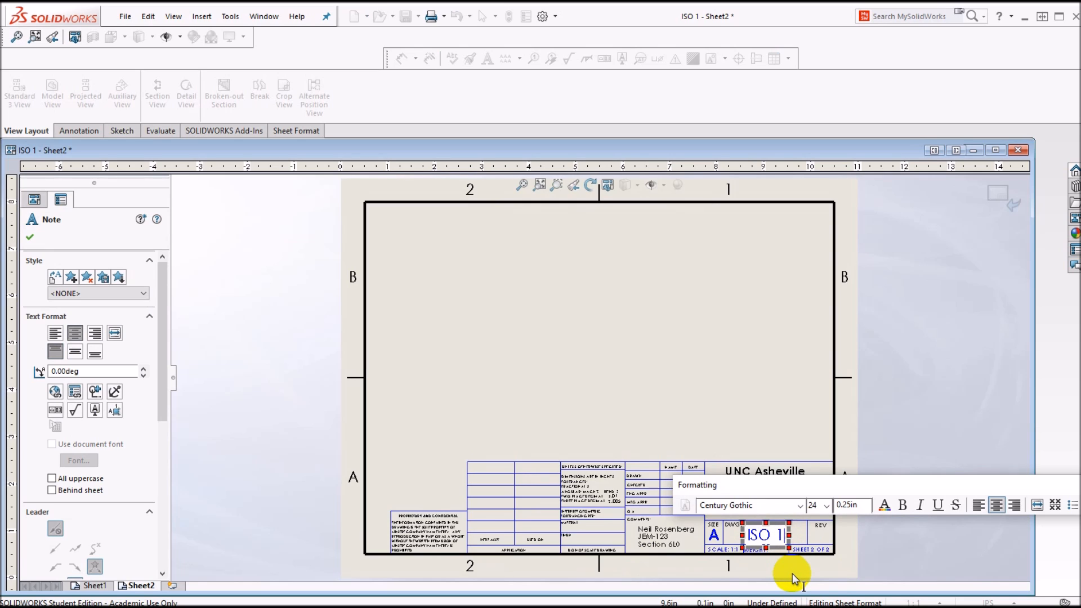
pyautogui.hotkey('ctrl', 'a')
pyautogui.write('7')
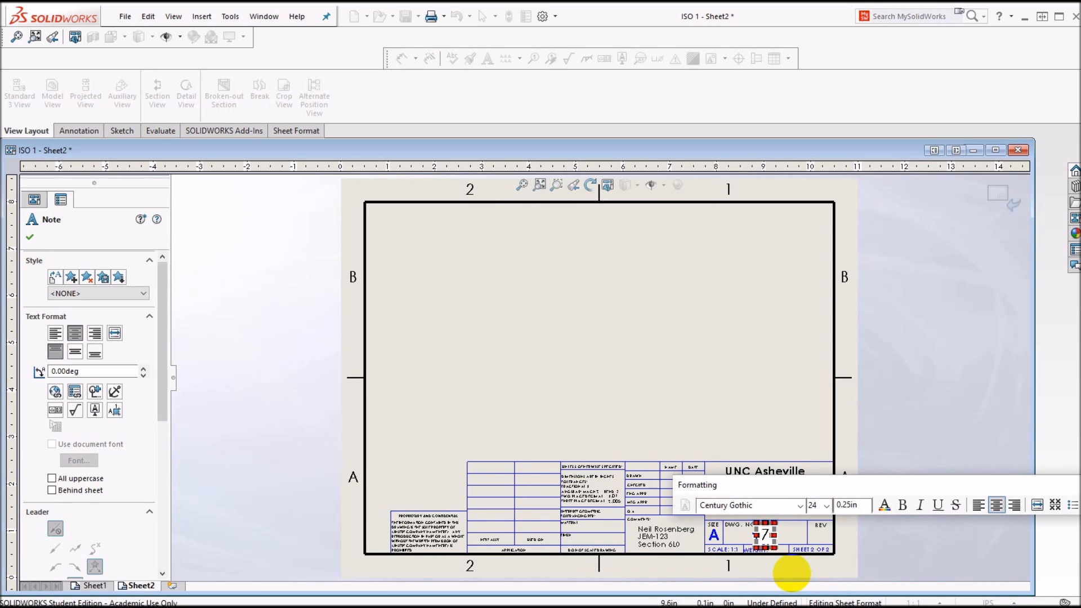
pyautogui.press('BackSpace')
pyautogui.write('ISO')
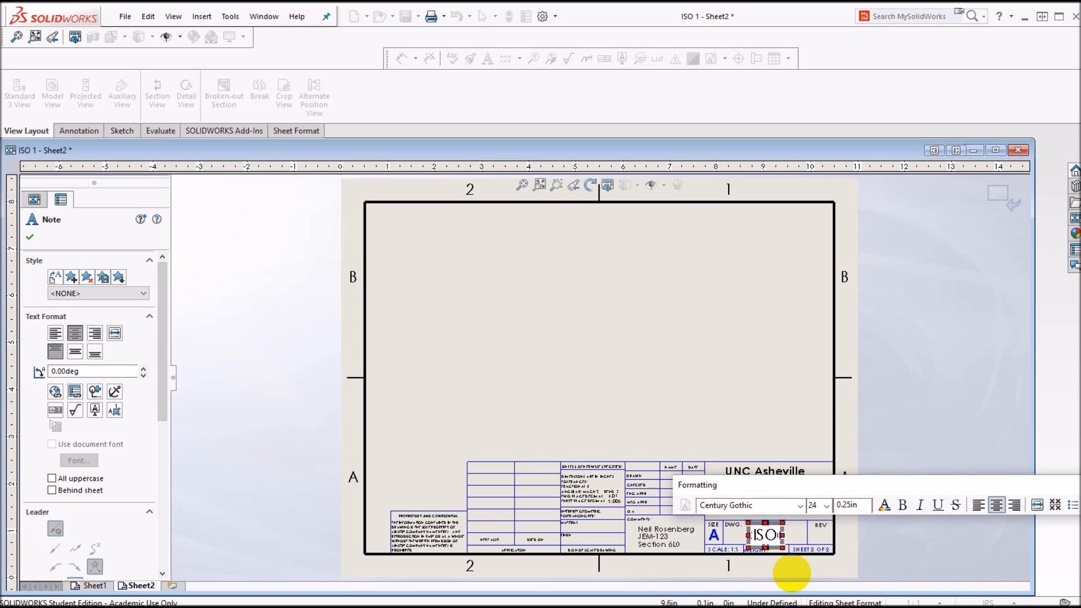
pyautogui.write(' 7')
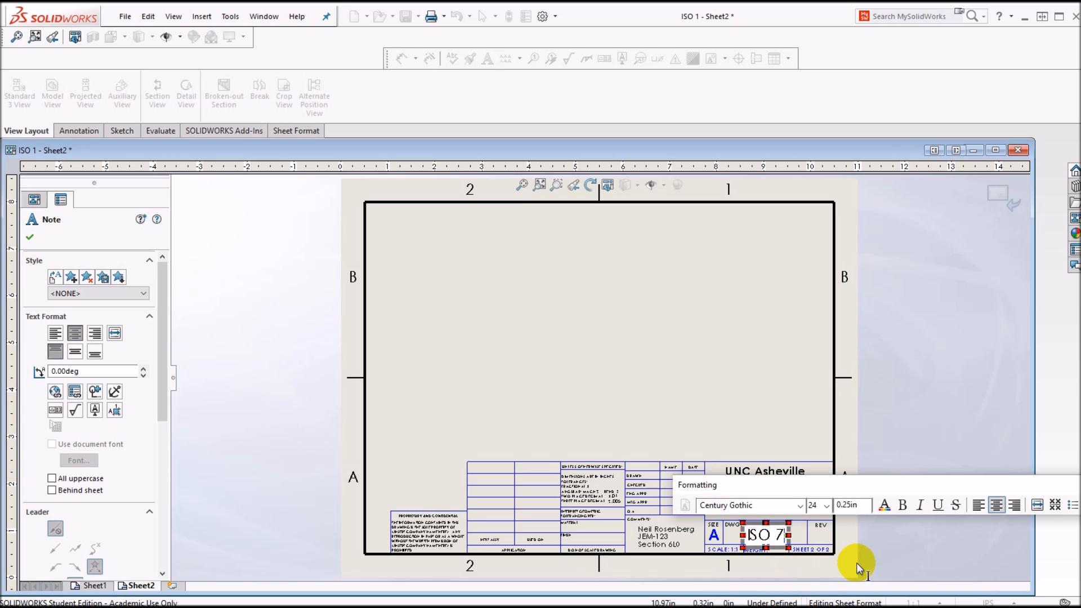
pyautogui.click(30, 237)
pyautogui.rightClick(736, 417)
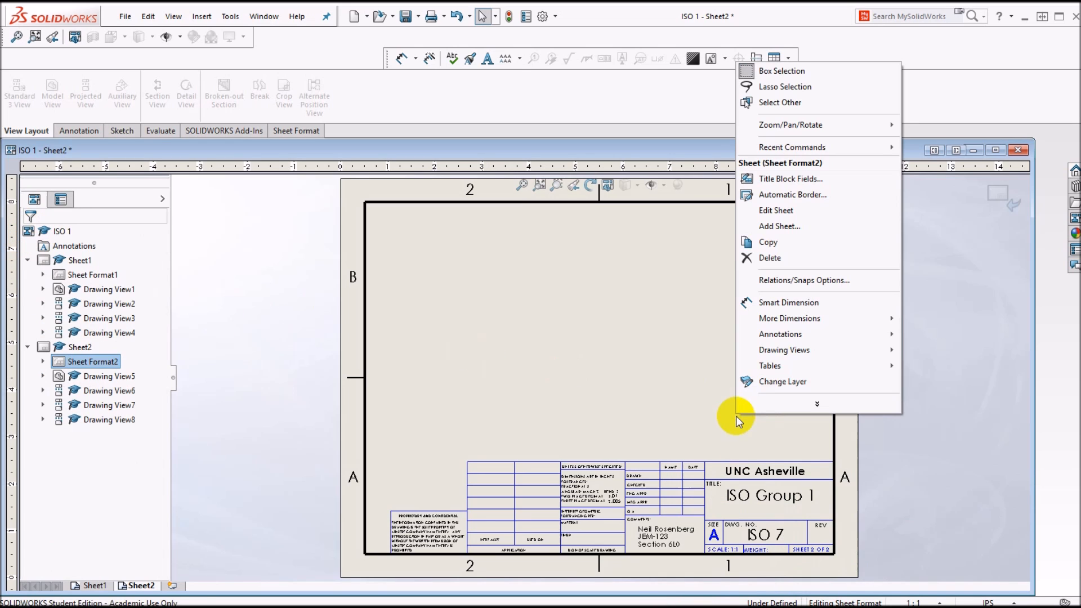
pyautogui.click(771, 210)
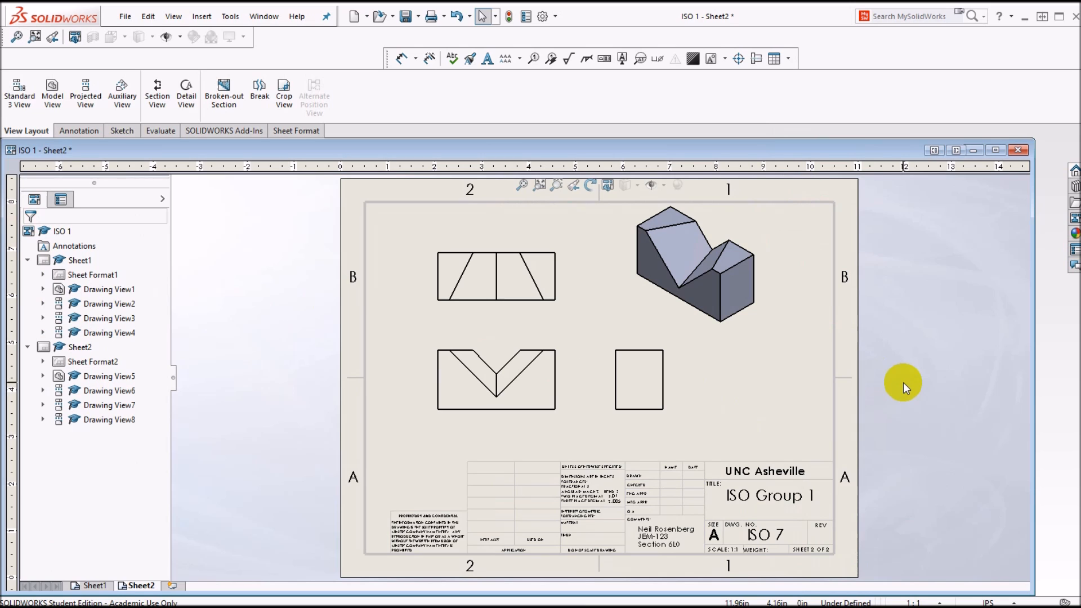
# Step: Copy the general notes from Sheet1 and paste them on Sheet2 beside the right view
pyautogui.click(94, 587)
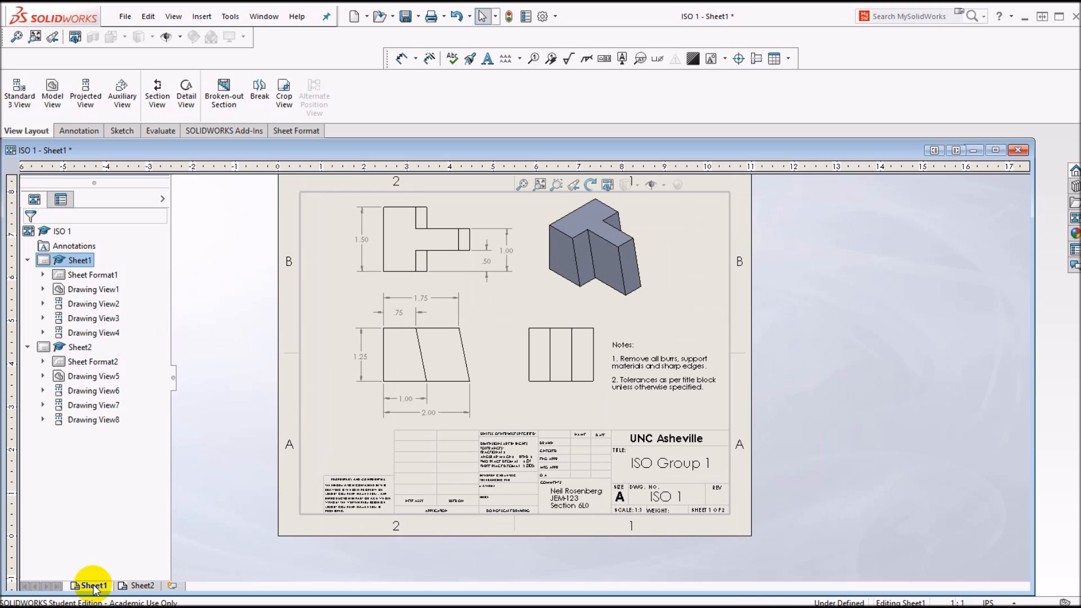
pyautogui.click(647, 372)
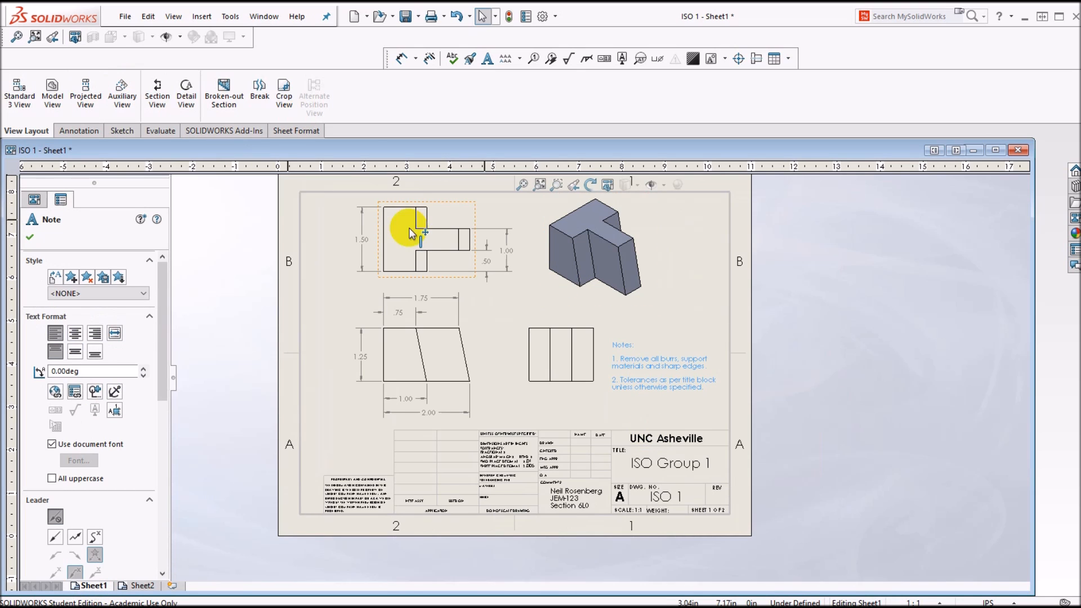
pyautogui.click(149, 16)
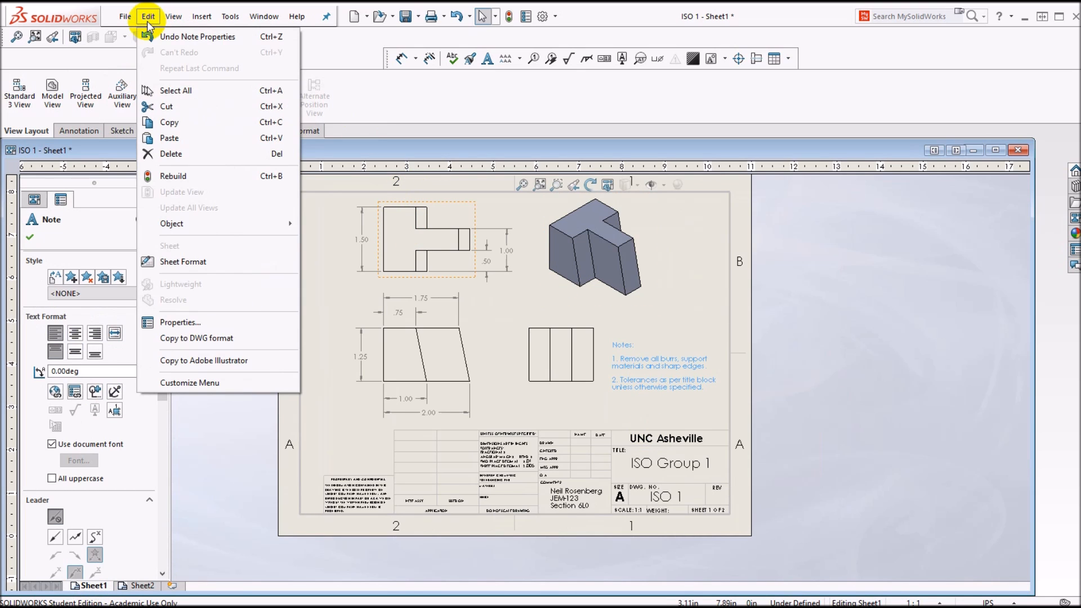
pyautogui.click(169, 122)
pyautogui.click(139, 585)
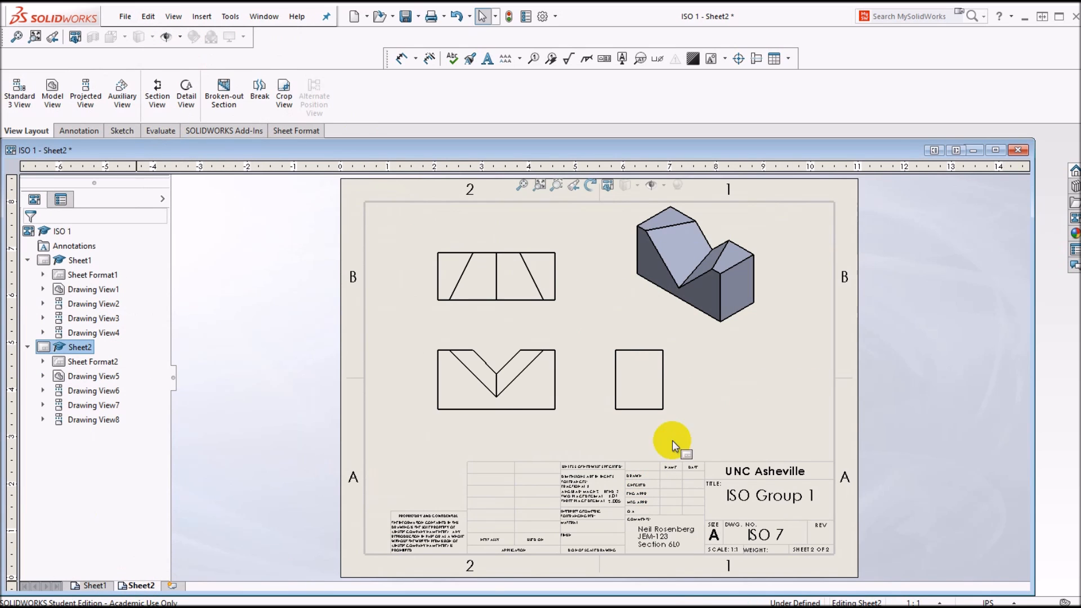
pyautogui.rightClick(732, 209)
pyautogui.click(780, 190)
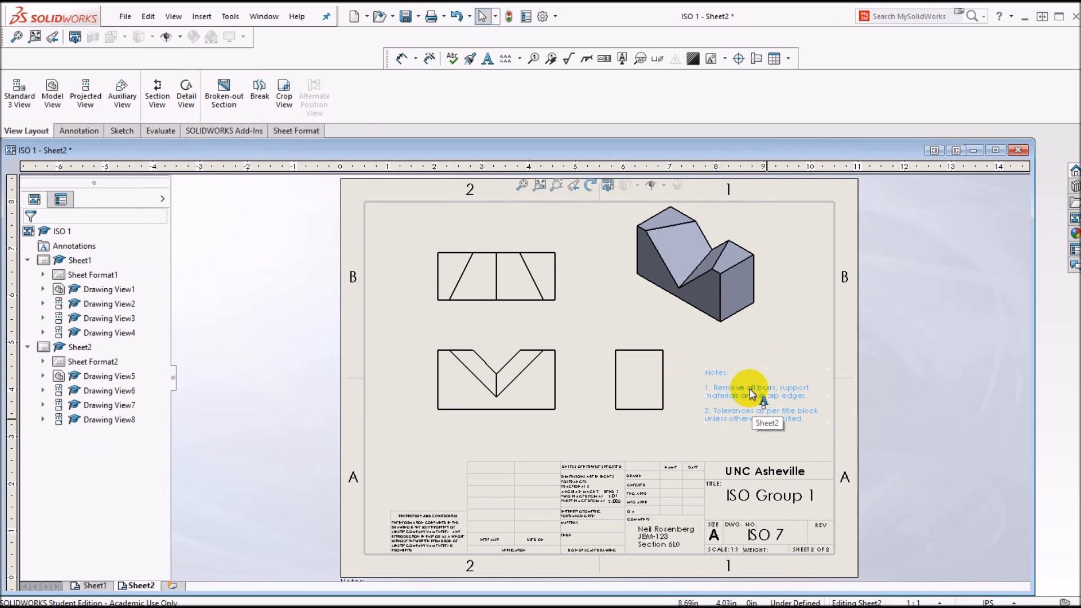
pyautogui.scroll(-2, 747, 389)
pyautogui.scroll(-1, 747, 390)
pyautogui.scroll(4, 683, 388)
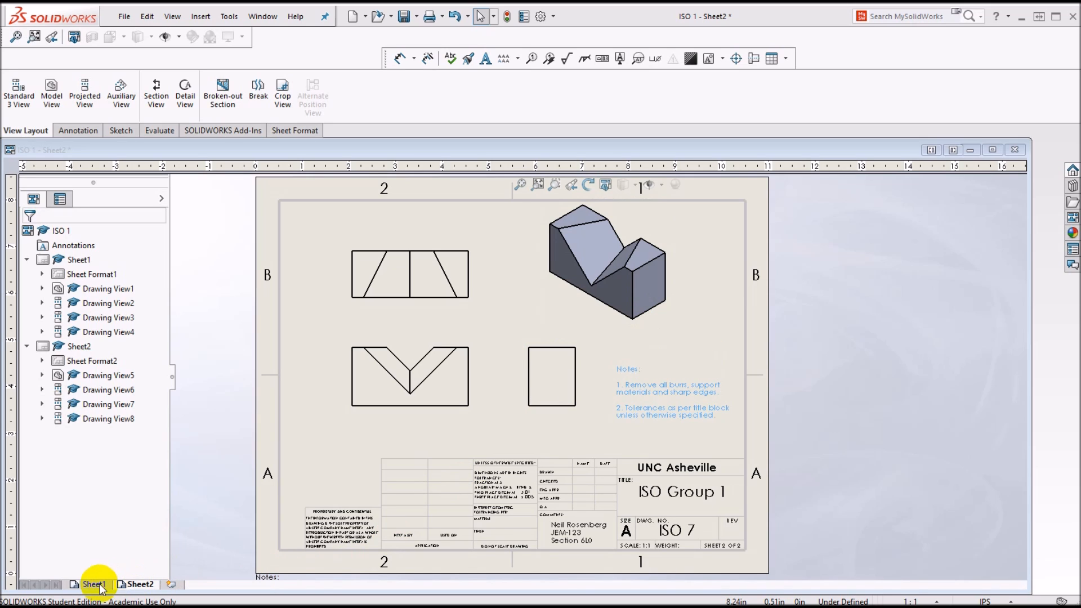
# Step: Rename the drawing's first sheet as "ISO 1"
pyautogui.moveTo(98, 587)
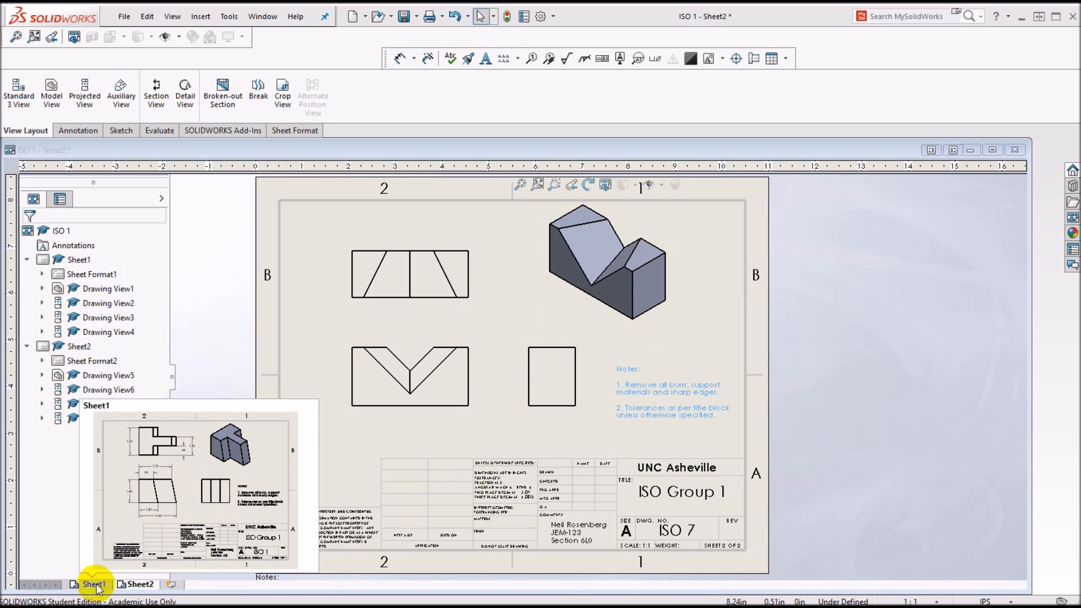
pyautogui.click(97, 586)
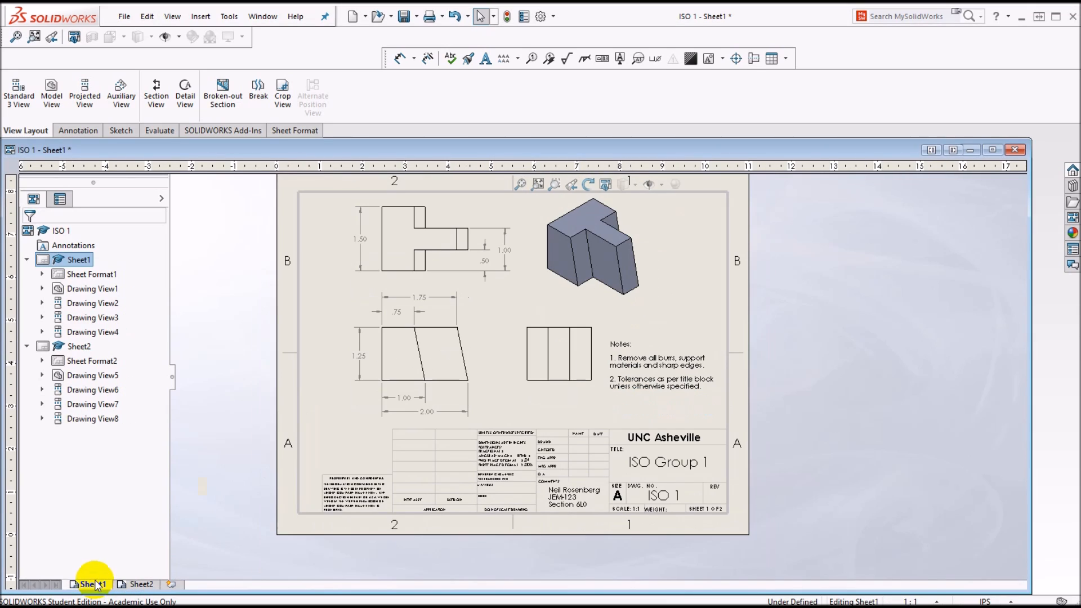
pyautogui.rightClick(93, 585)
pyautogui.click(138, 533)
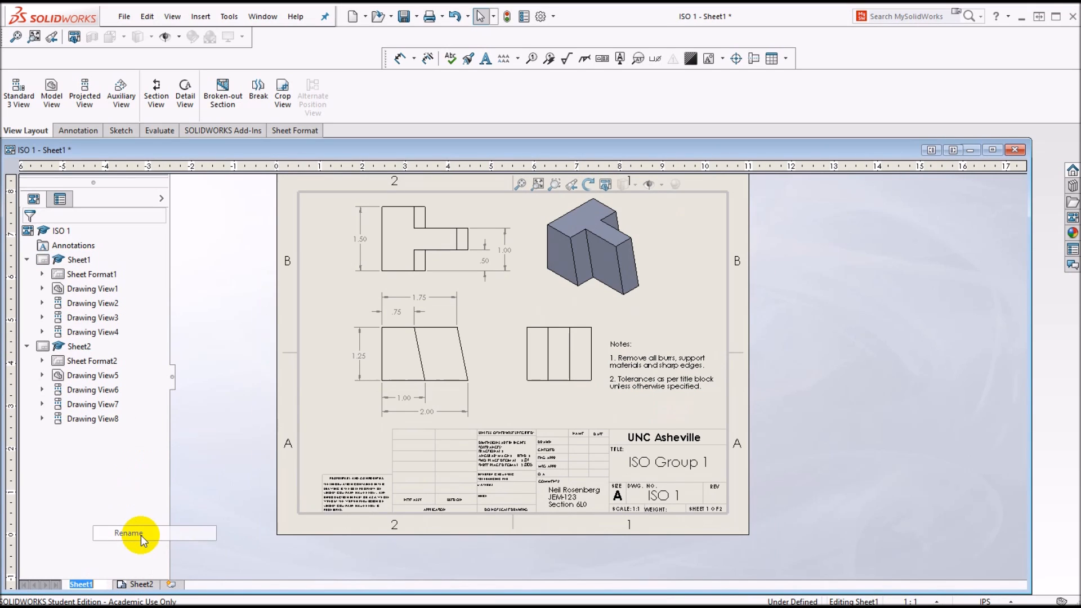
pyautogui.write('ISO')
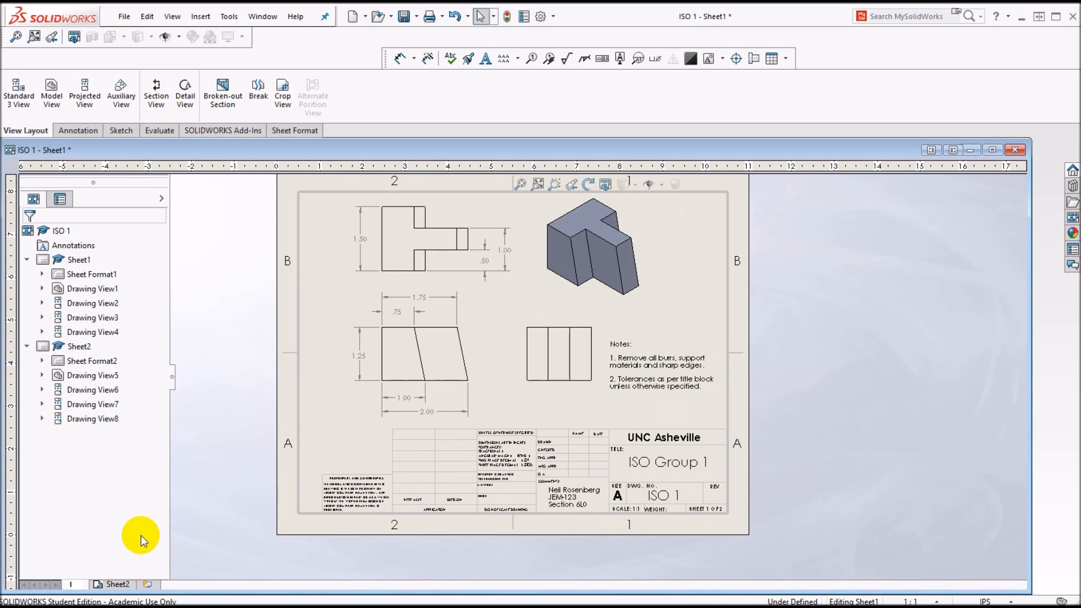
pyautogui.write(' 1')
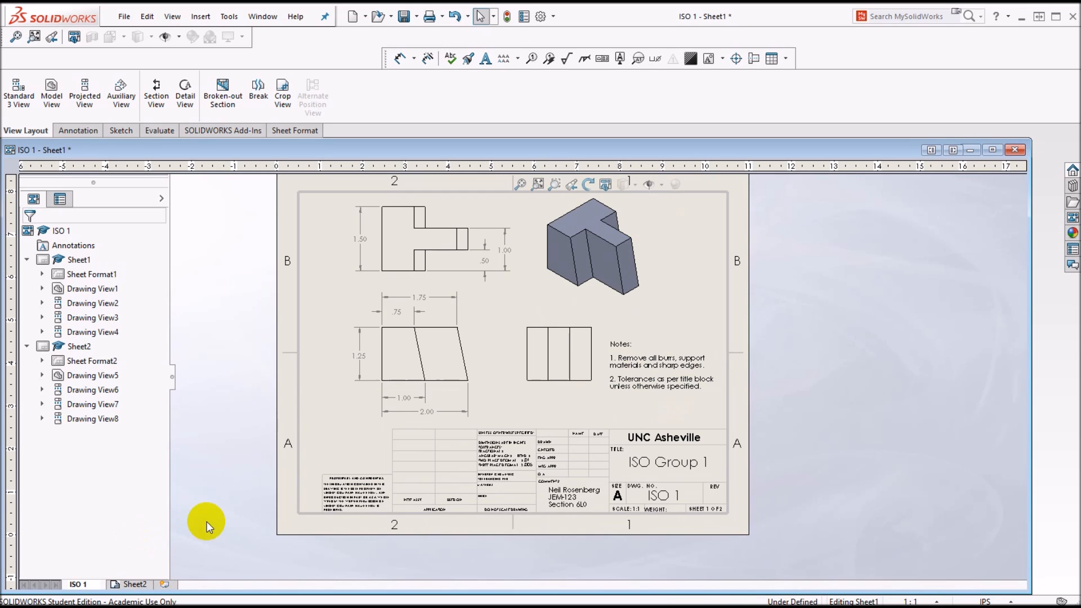
# Step: Rename the drawing's second sheet as "ISO 7"
pyautogui.click(141, 586)
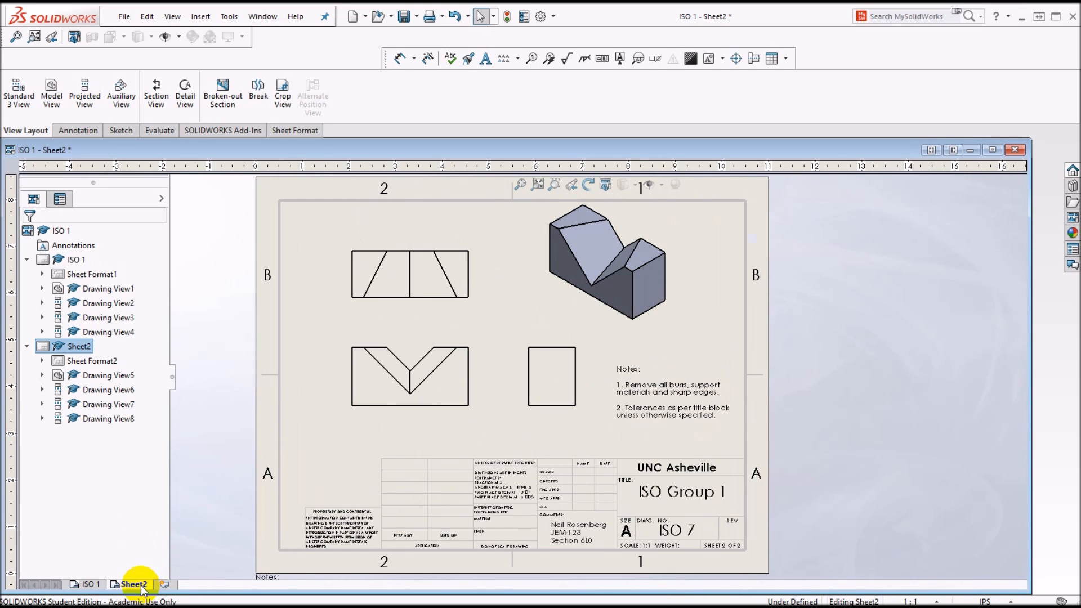
pyautogui.rightClick(141, 587)
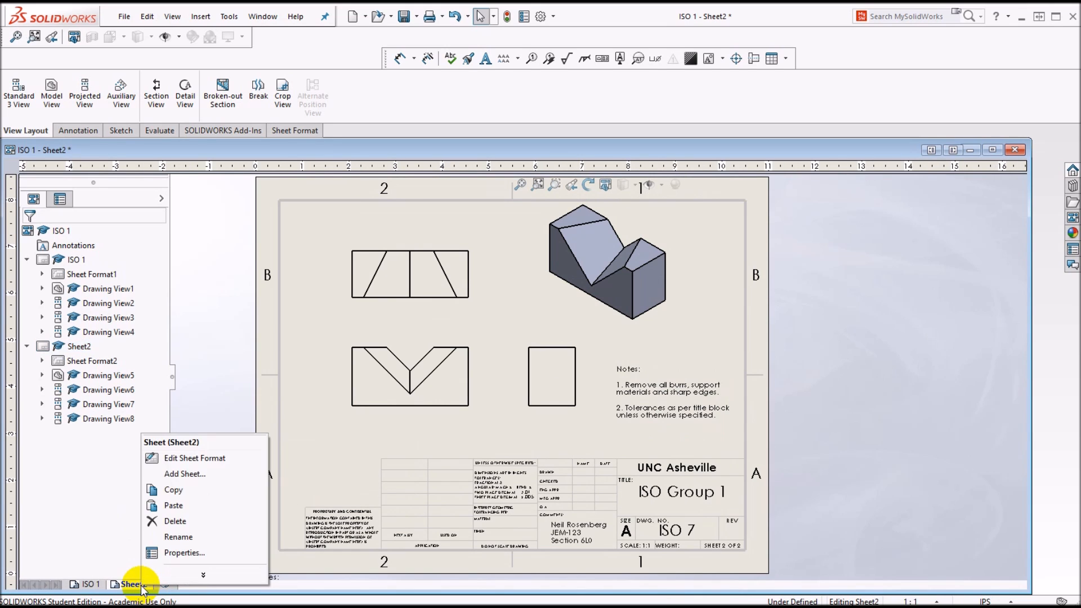
pyautogui.click(181, 535)
pyautogui.write('ISO 7')
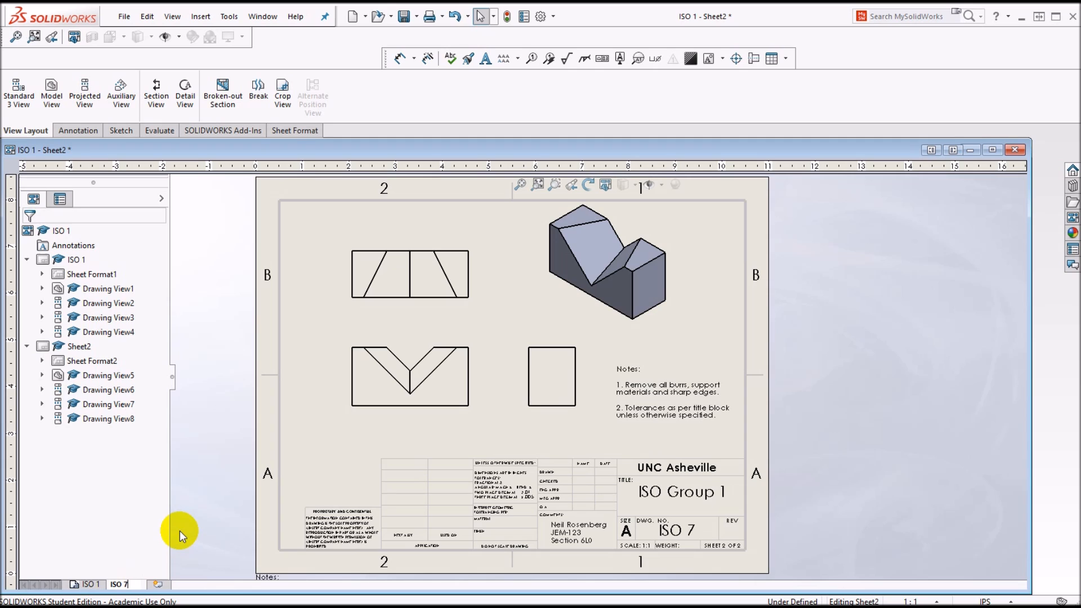
pyautogui.click(219, 468)
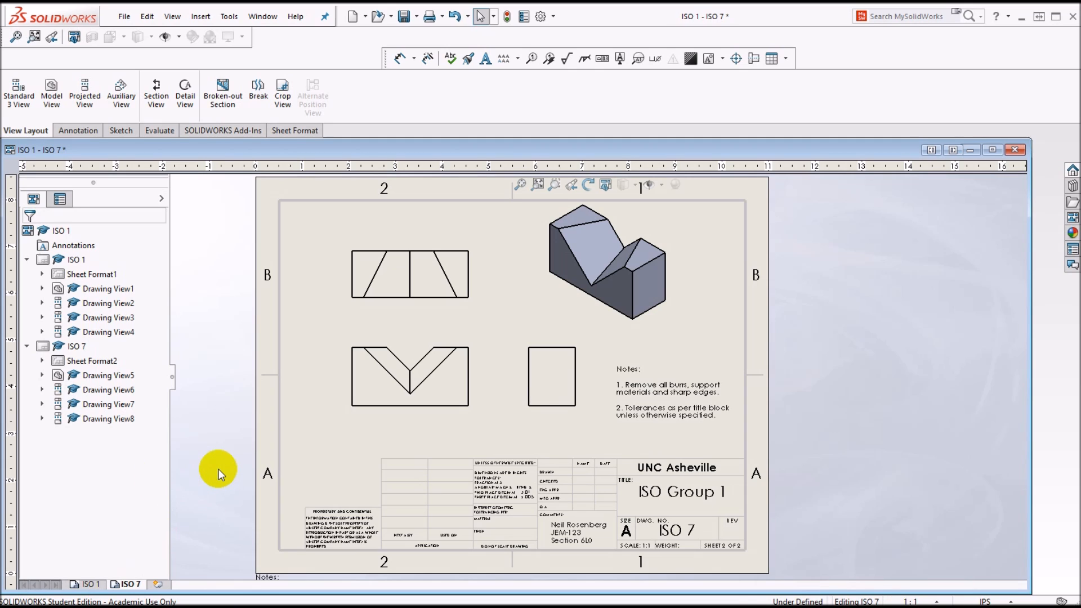
pyautogui.click(86, 584)
pyautogui.click(128, 584)
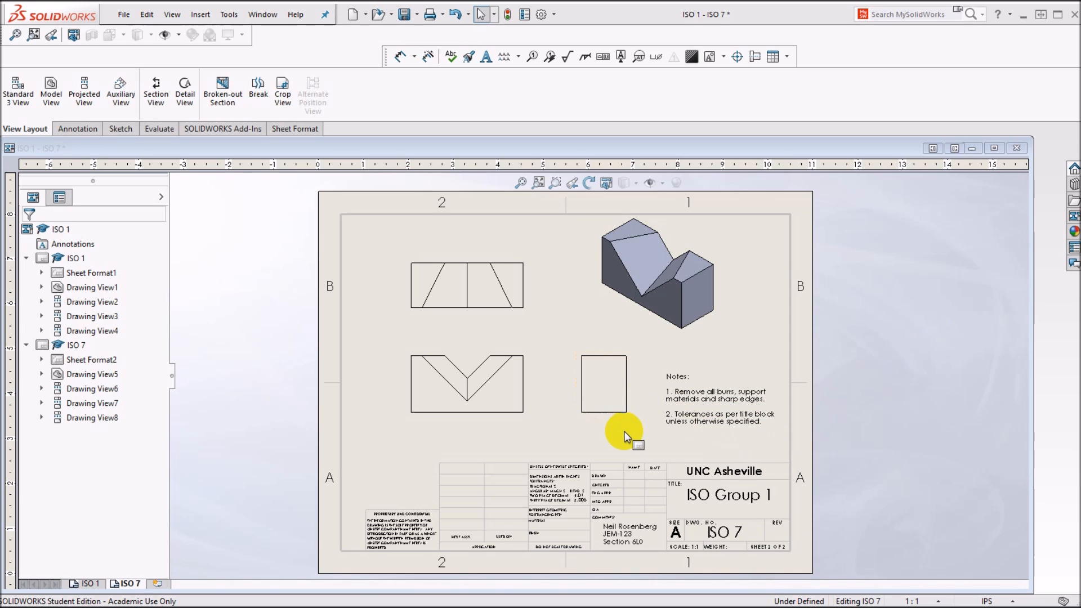
# Step: On sheet ISO 1, add a leader note reading "Build from this surface" that points to the right view's bottom edge
pyautogui.click(88, 583)
pyautogui.scroll(-3, 533, 384)
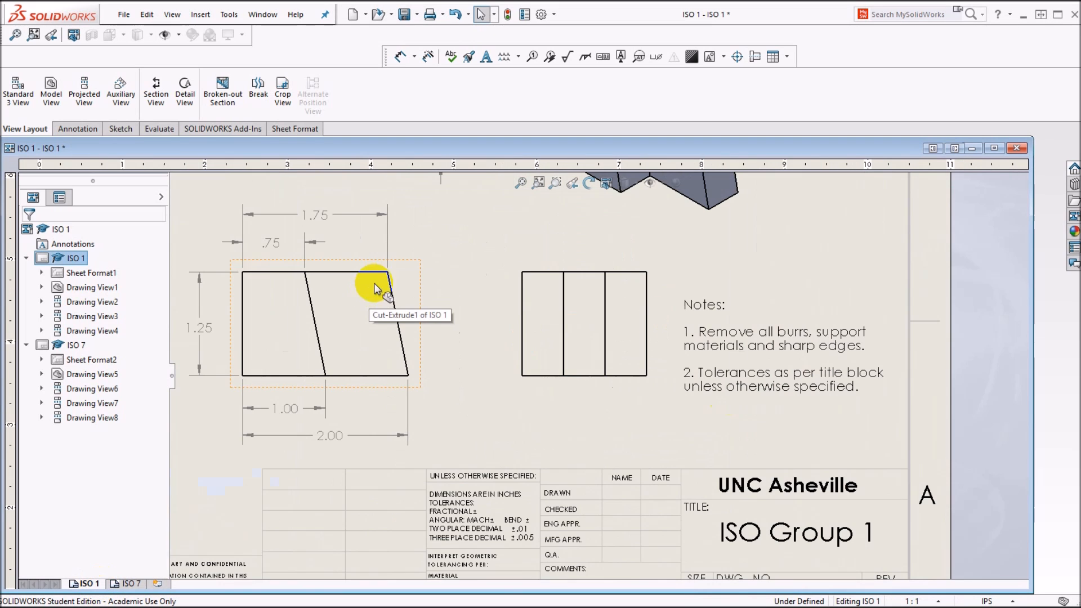
pyautogui.click(83, 130)
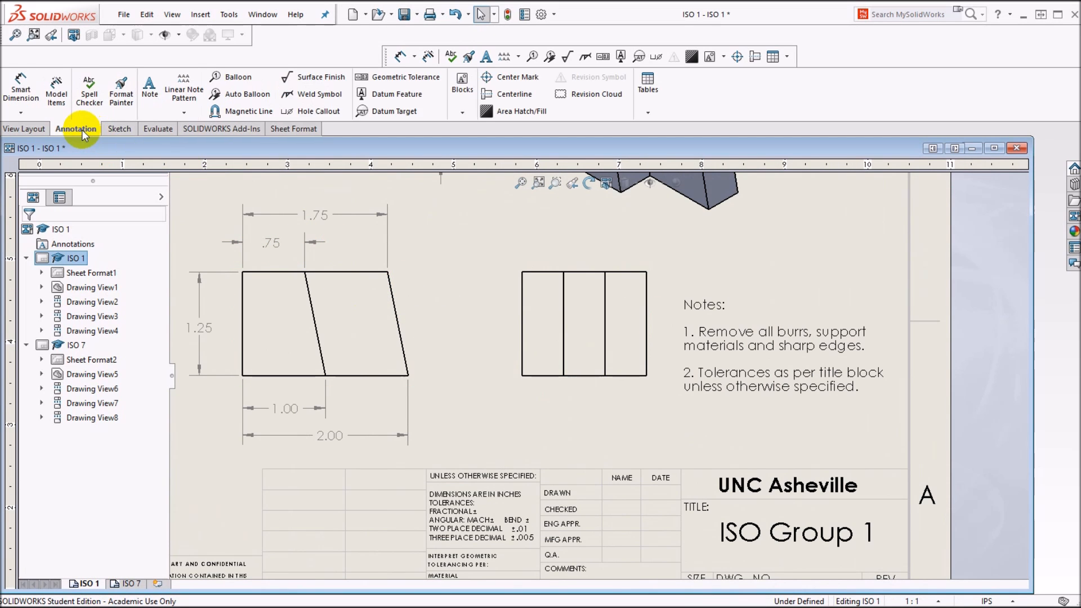
pyautogui.click(150, 89)
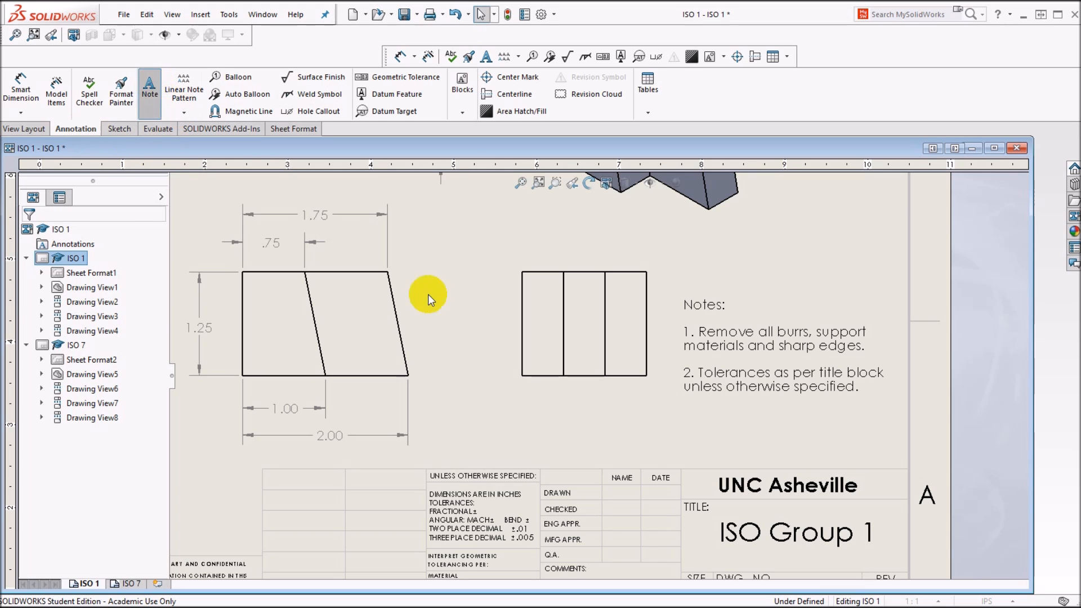
pyautogui.click(580, 376)
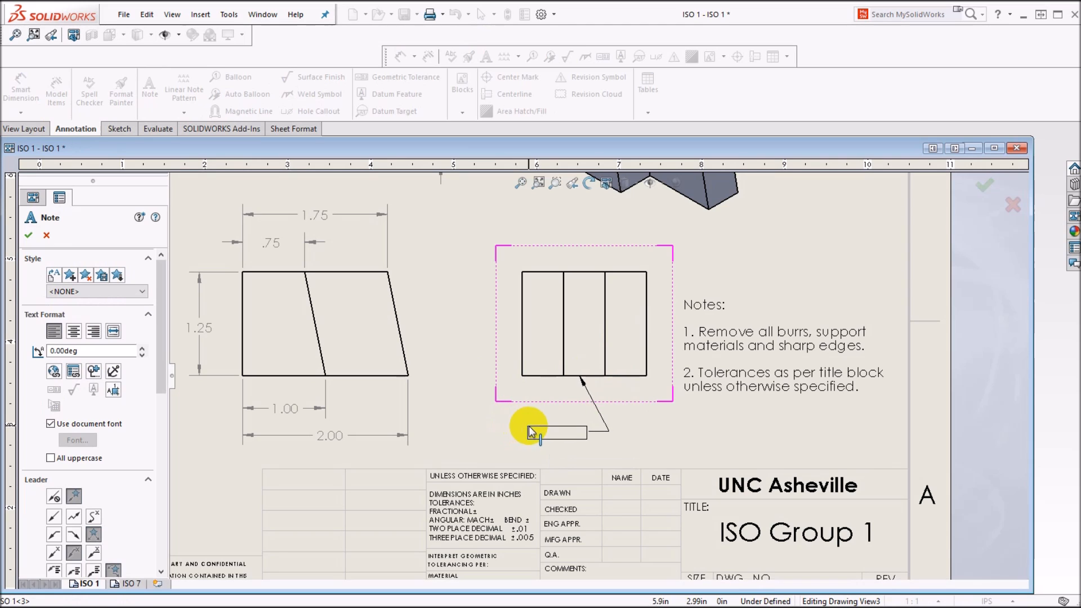
pyautogui.click(530, 433)
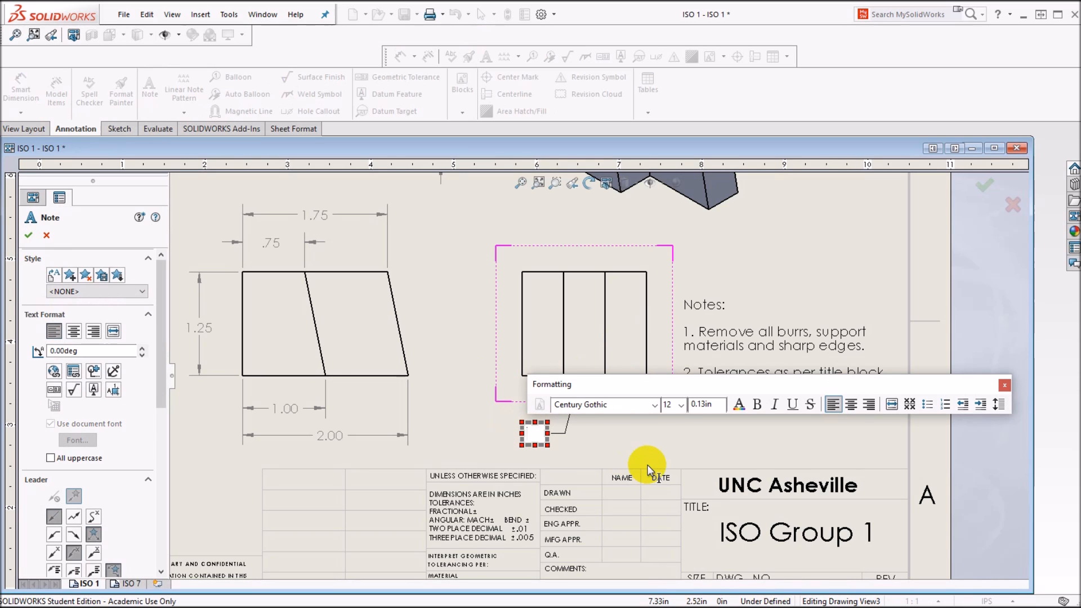
pyautogui.write('Build from this')
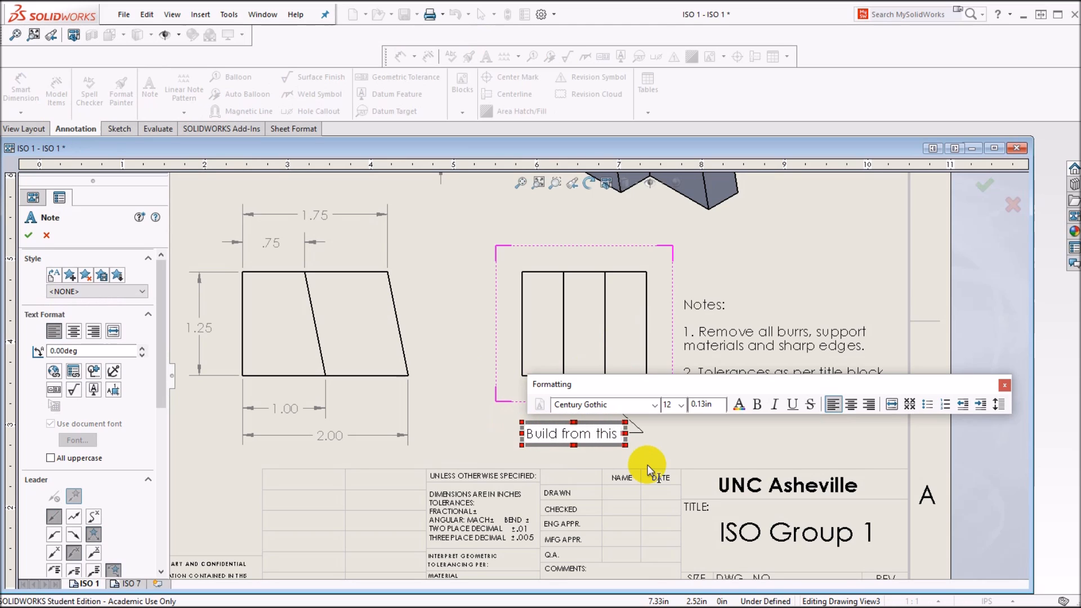
pyautogui.write(' surface')
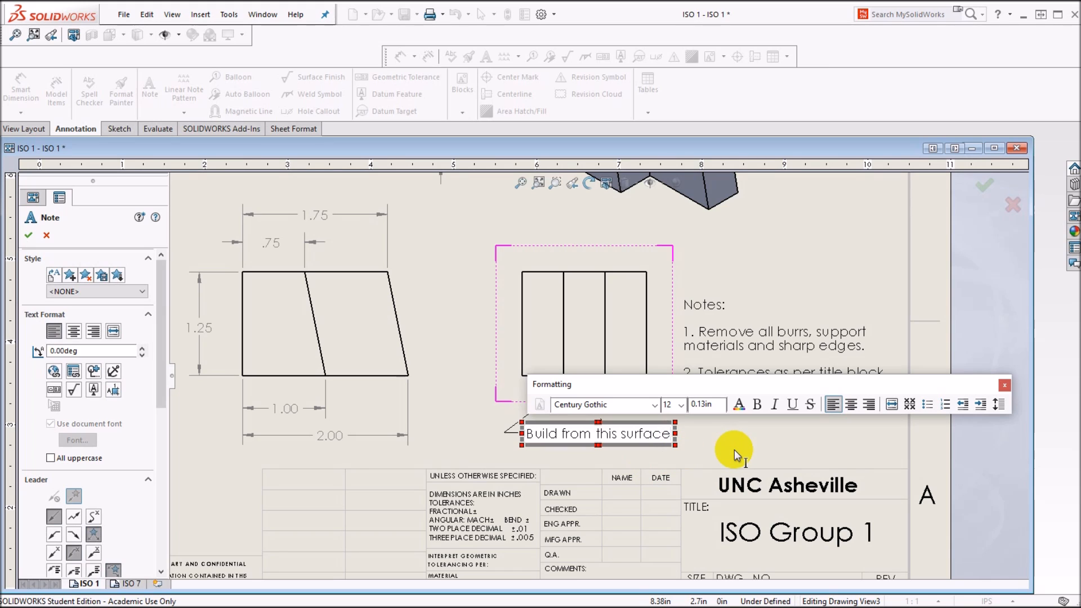
pyautogui.click(28, 234)
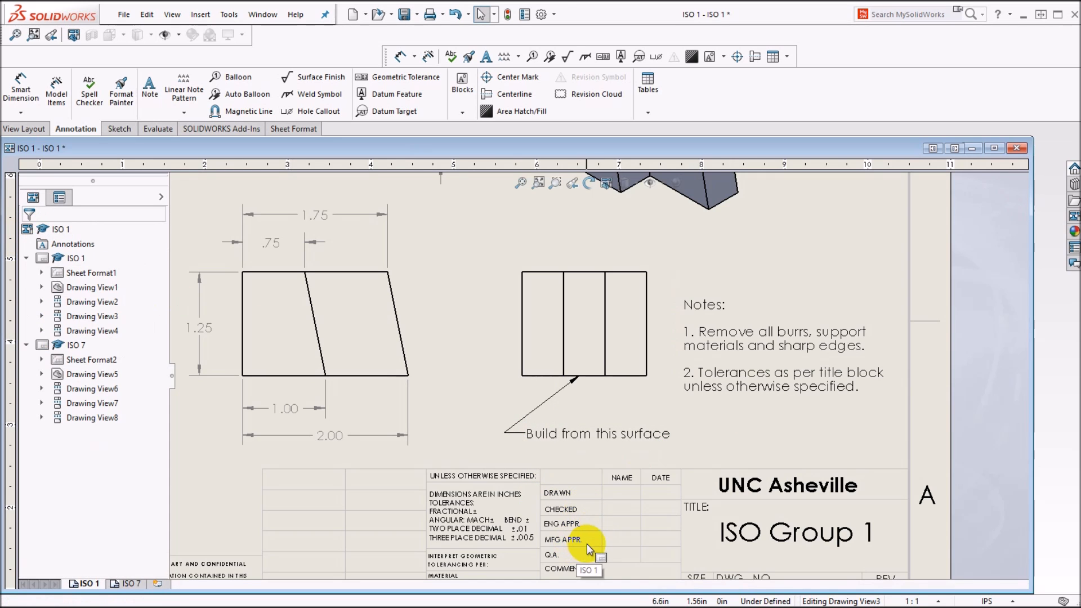
# Step: Open the ISO 1 sheet's format for editing and place the note "PLA, Green" in the title block's Material field
pyautogui.rightClick(840, 441)
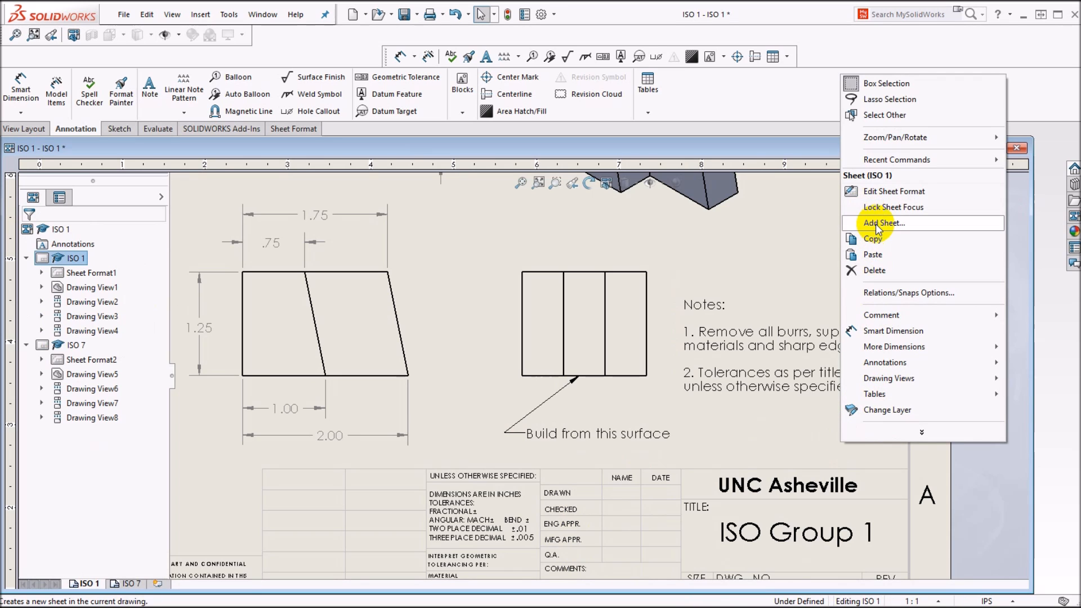
pyautogui.click(886, 192)
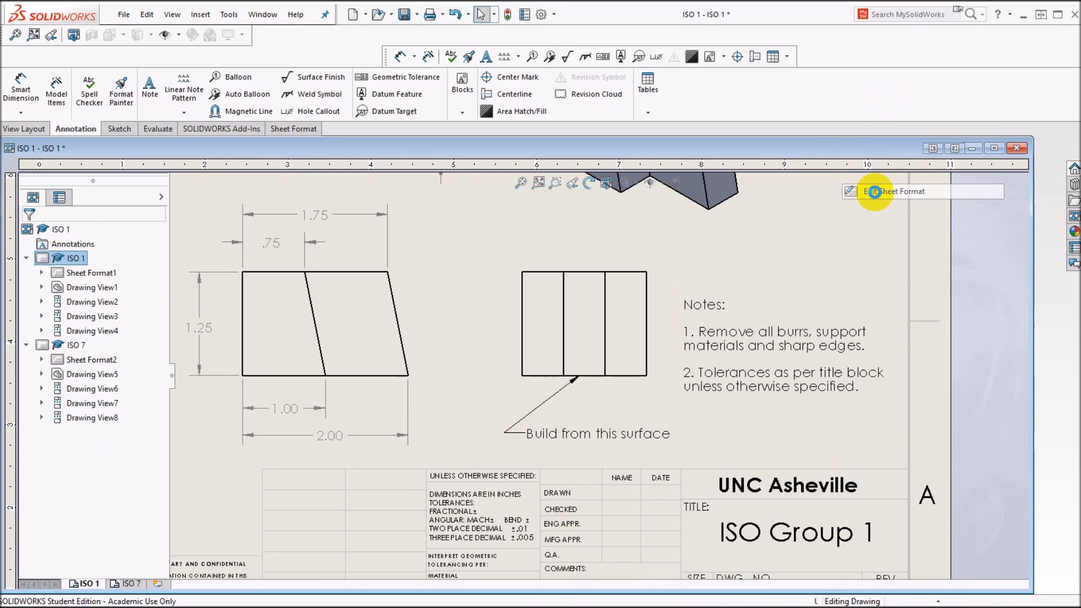
pyautogui.scroll(5, 550, 559)
pyautogui.scroll(-7, 544, 545)
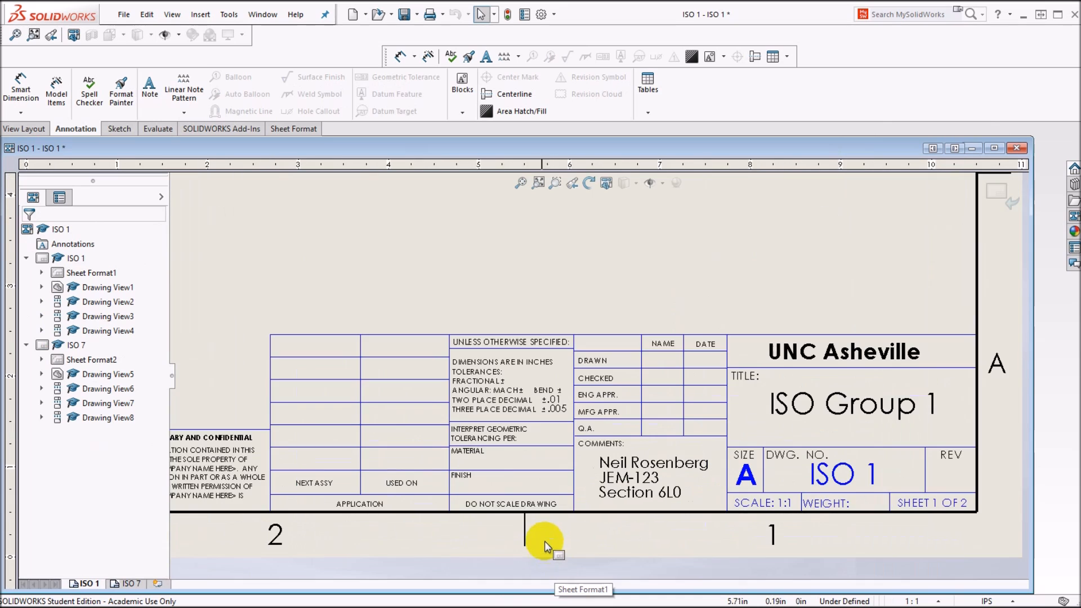
pyautogui.scroll(-3, 485, 467)
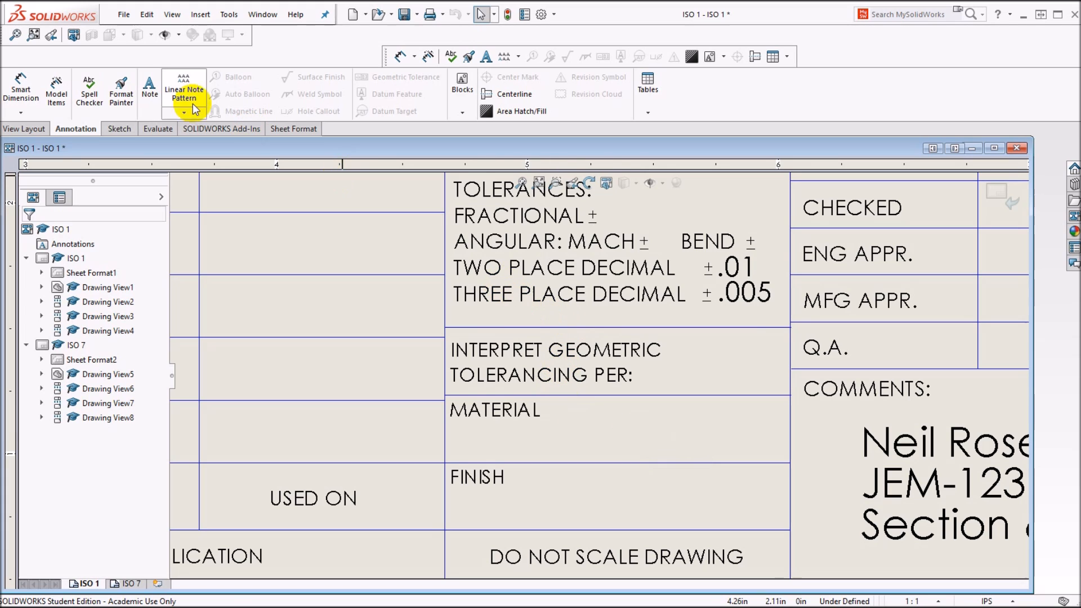
pyautogui.click(150, 87)
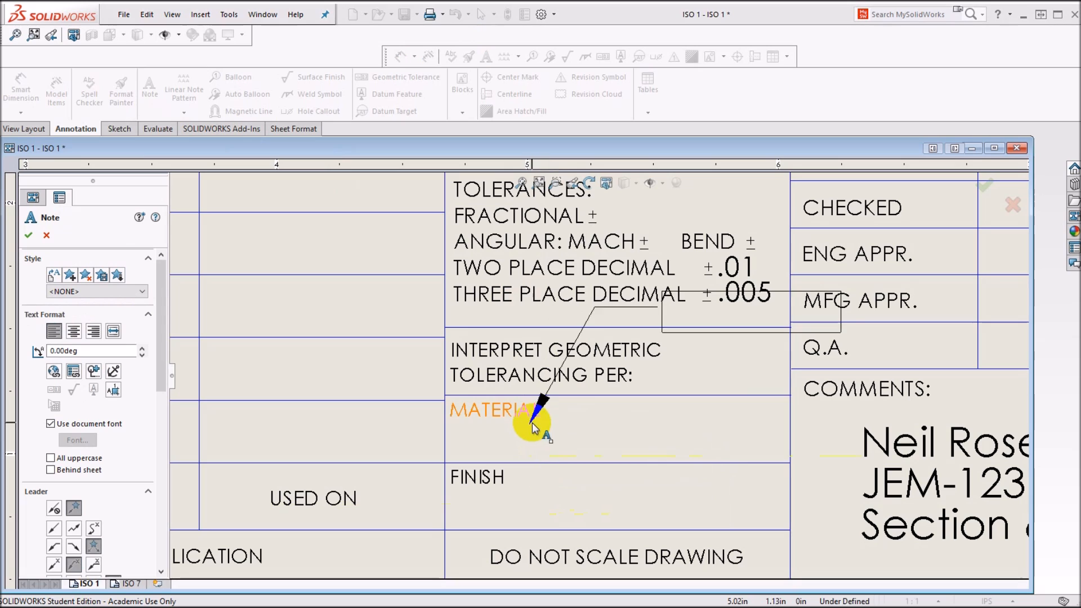
pyautogui.click(559, 410)
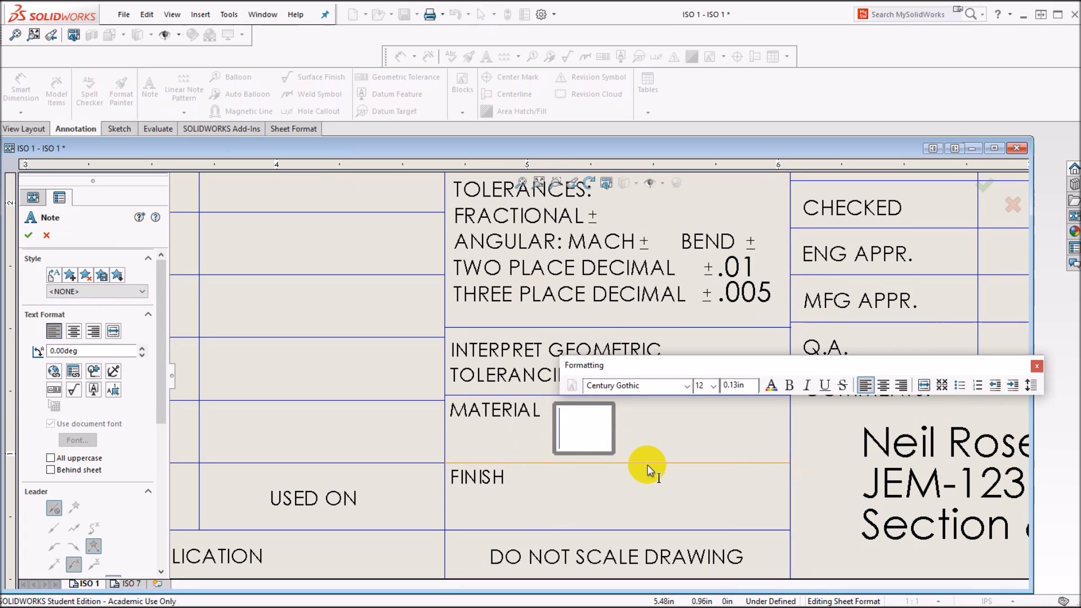
pyautogui.write('PLA')
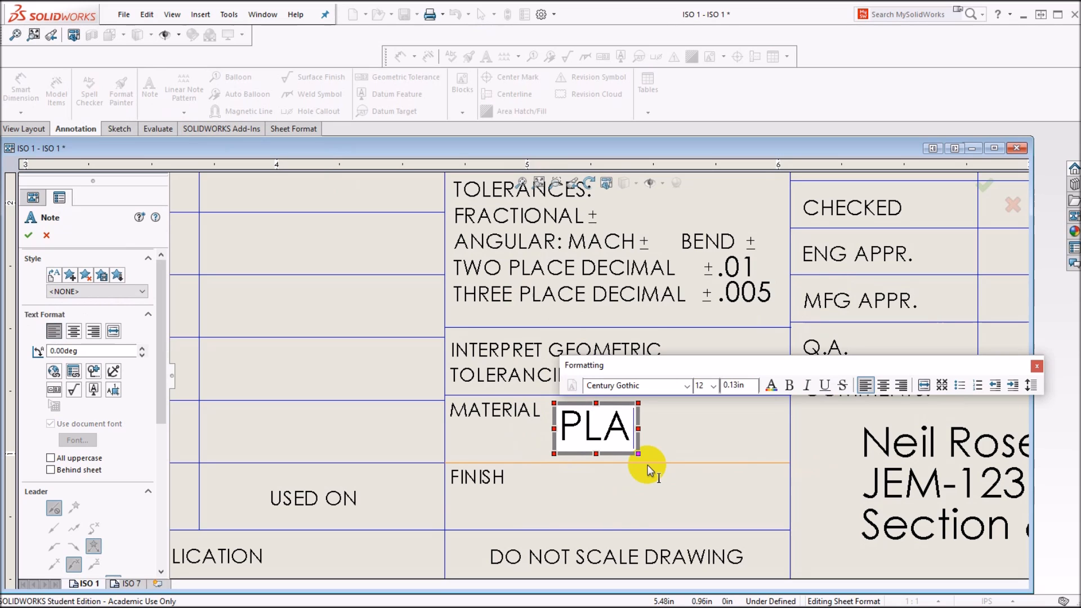
pyautogui.write(',')
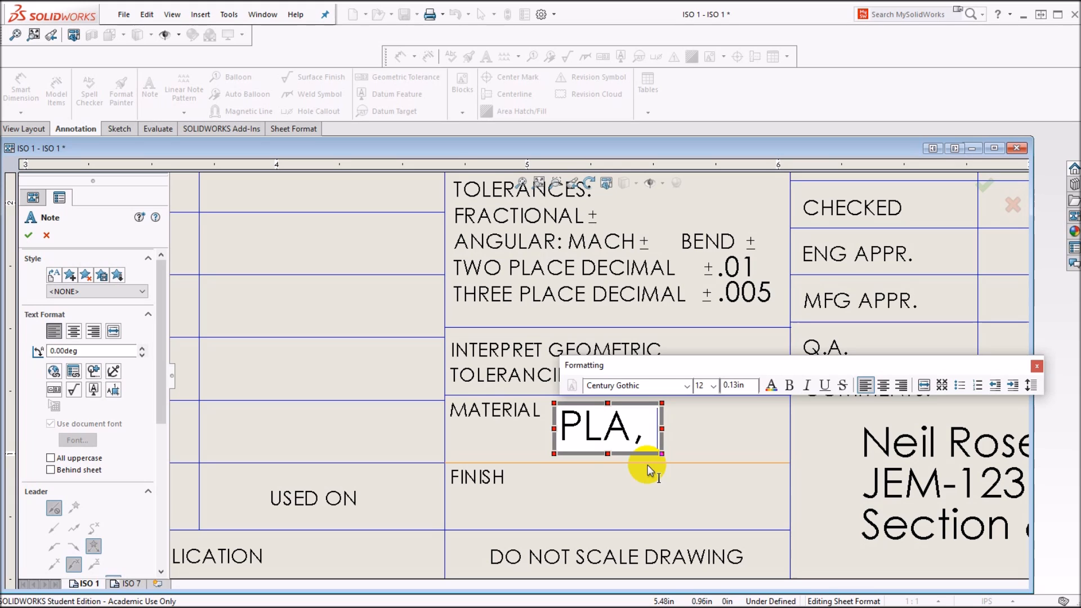
pyautogui.write('Gree')
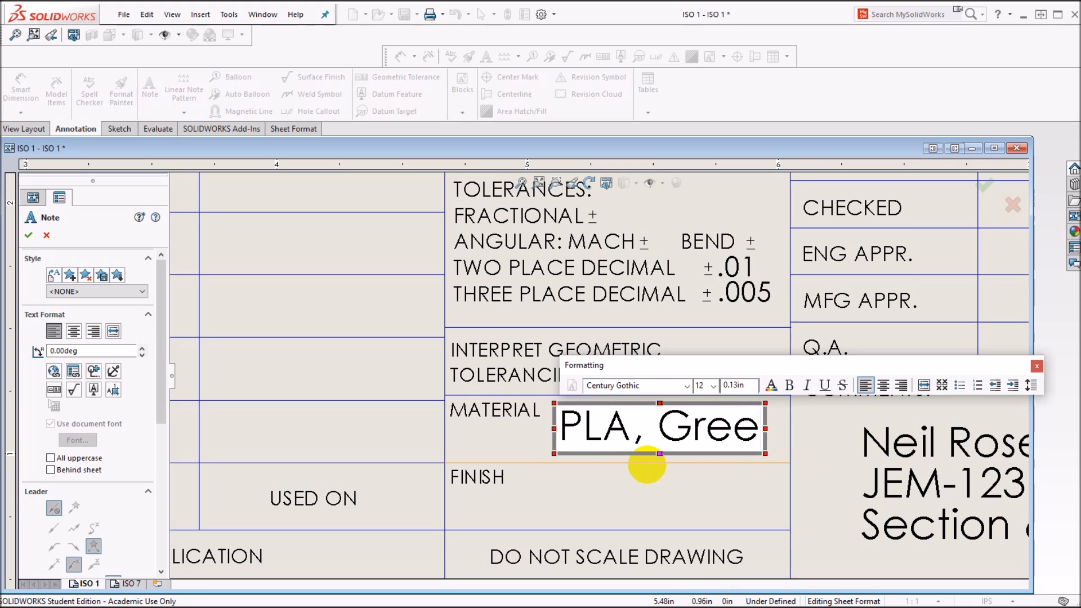
pyautogui.write('n')
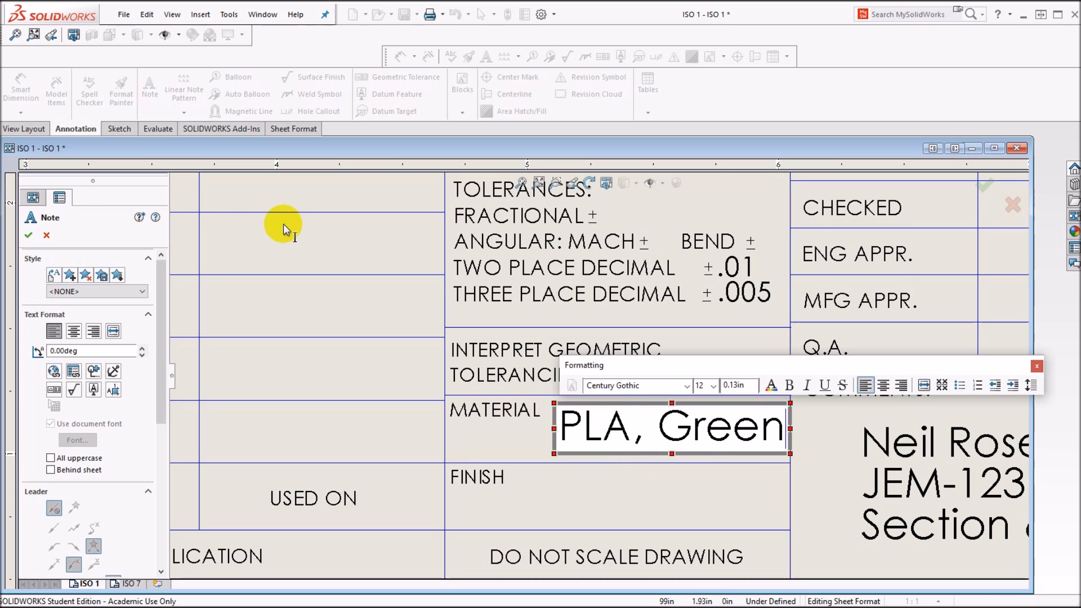
pyautogui.click(29, 232)
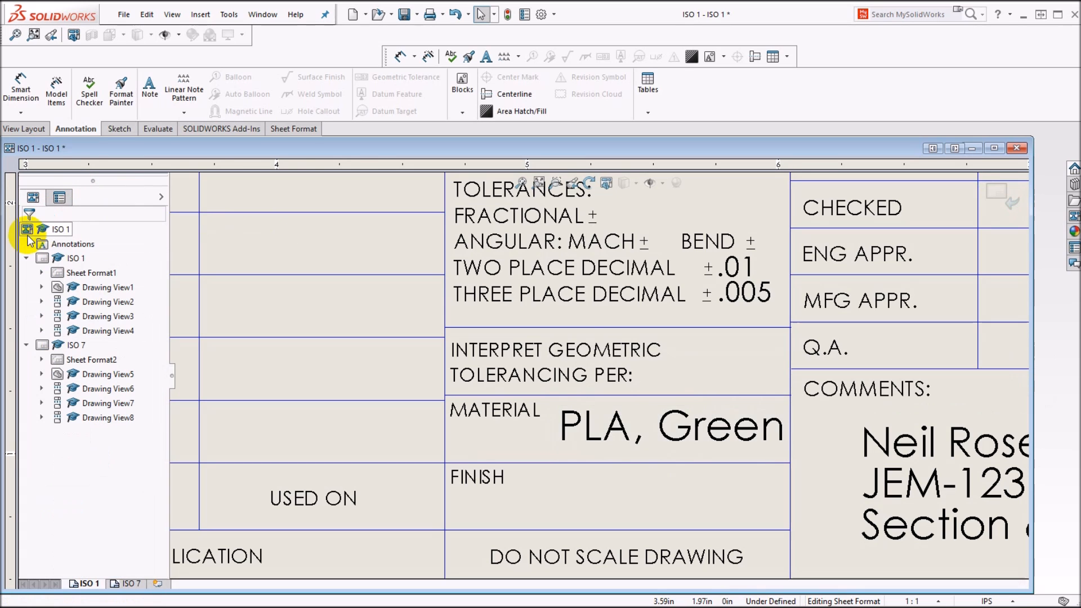
# Step: Leave the sheet format, return to editing sheet ISO 1, and inspect the build-surface note and material entry
pyautogui.press('f')
pyautogui.rightClick(754, 288)
pyautogui.click(792, 414)
pyautogui.scroll(-5, 720, 316)
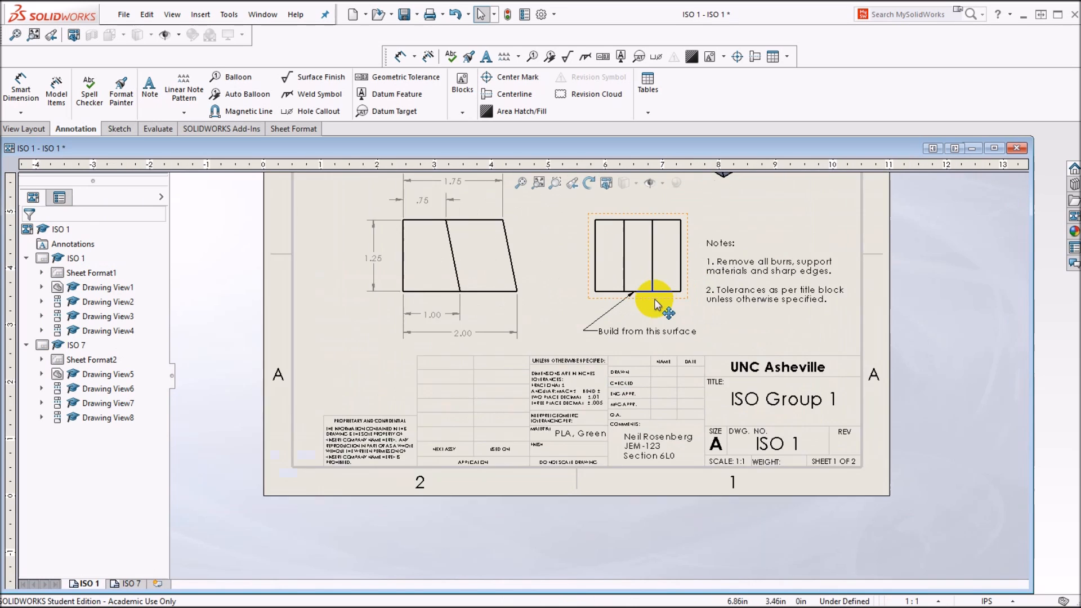
pyautogui.scroll(-1, 649, 303)
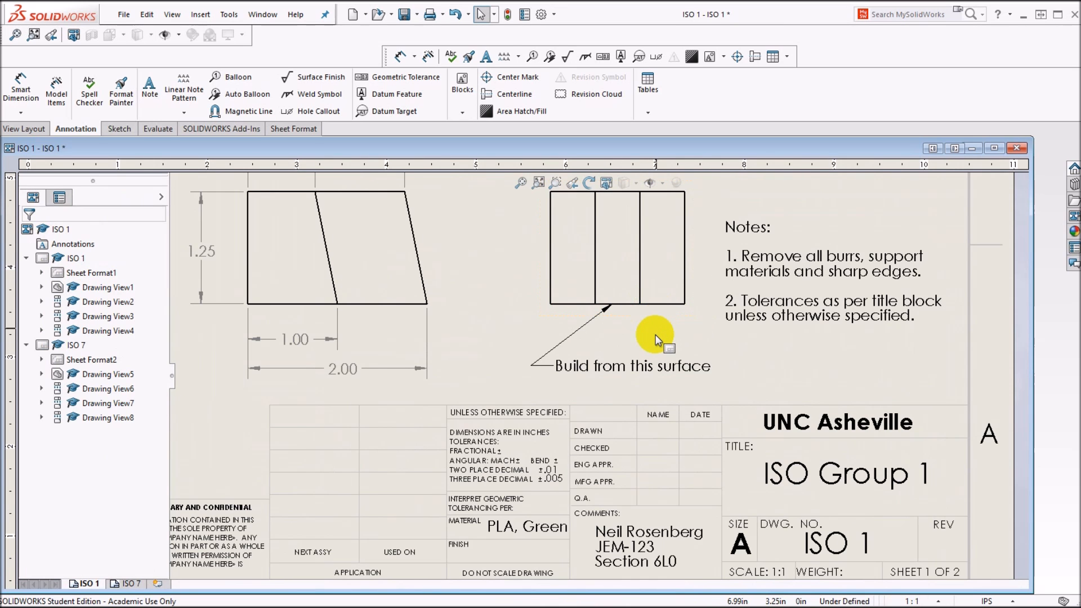